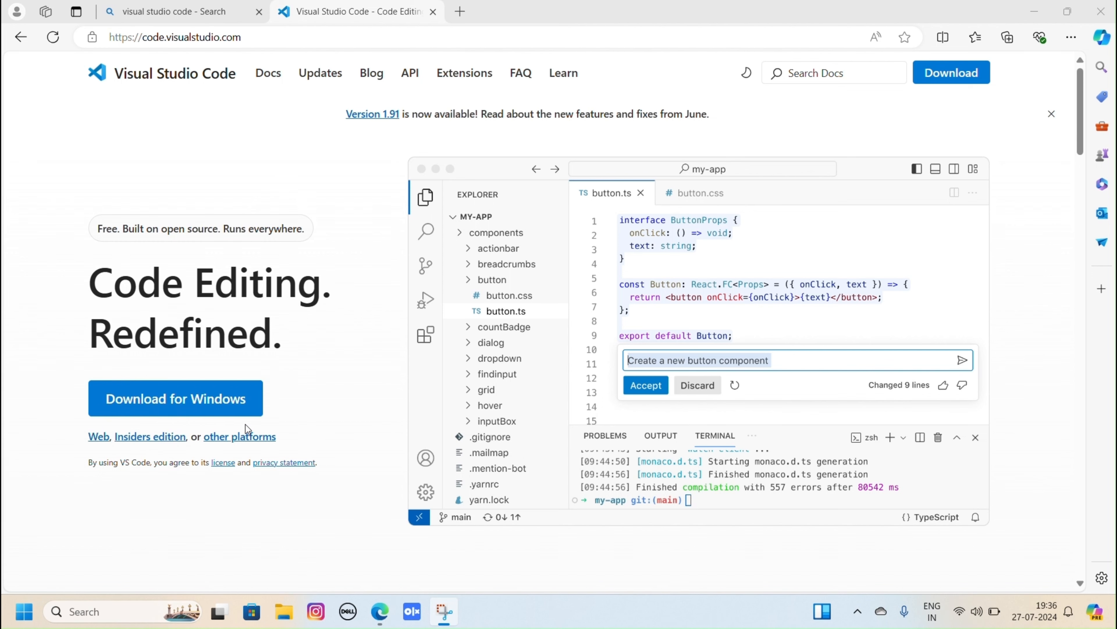
- Download Visual Studio Code for Windows and run the VSCodeUserSetup-x64-1.91.1.exe installer
{"action": "scroll", "coordinate": [302, 408], "scroll_direction": "down", "scroll_amount": 2}
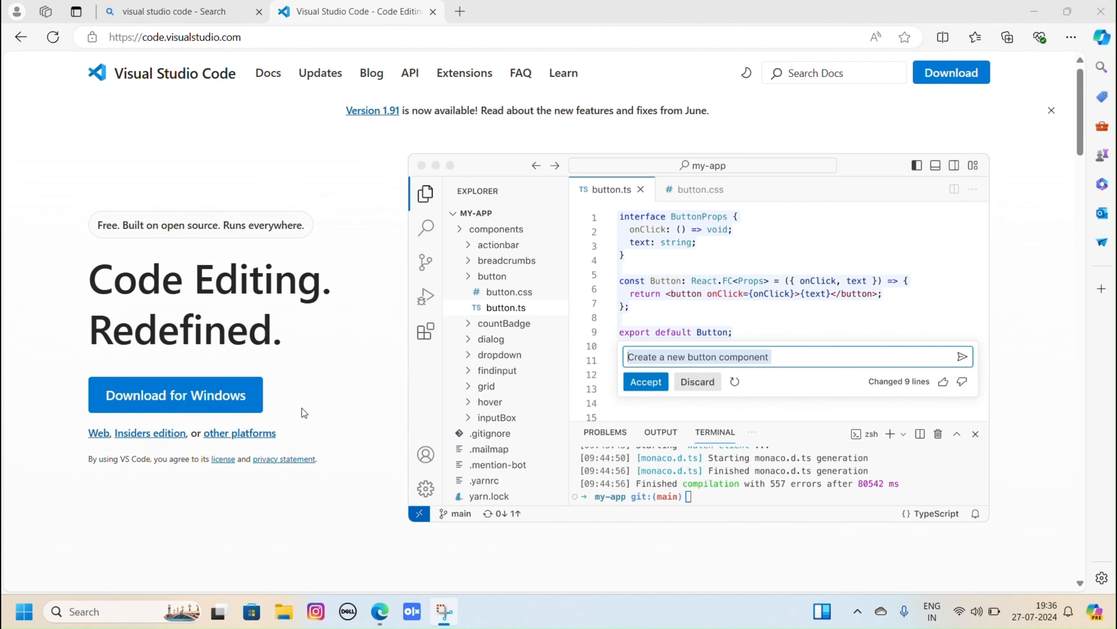
{"action": "scroll", "coordinate": [302, 408], "scroll_direction": "up", "scroll_amount": 2}
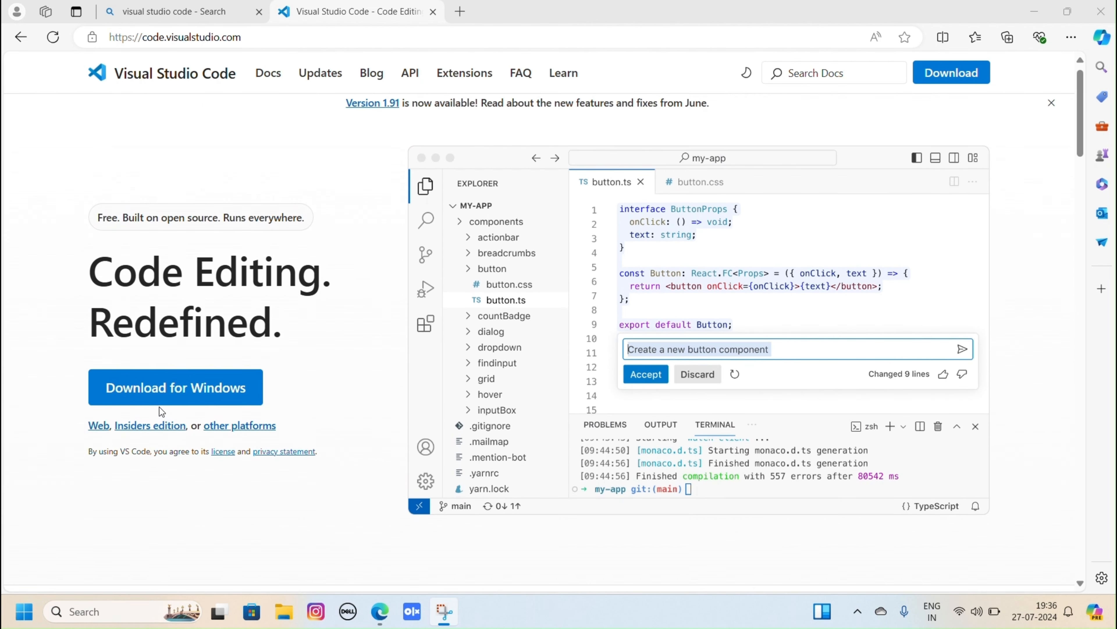
{"action": "left_click", "coordinate": [165, 399]}
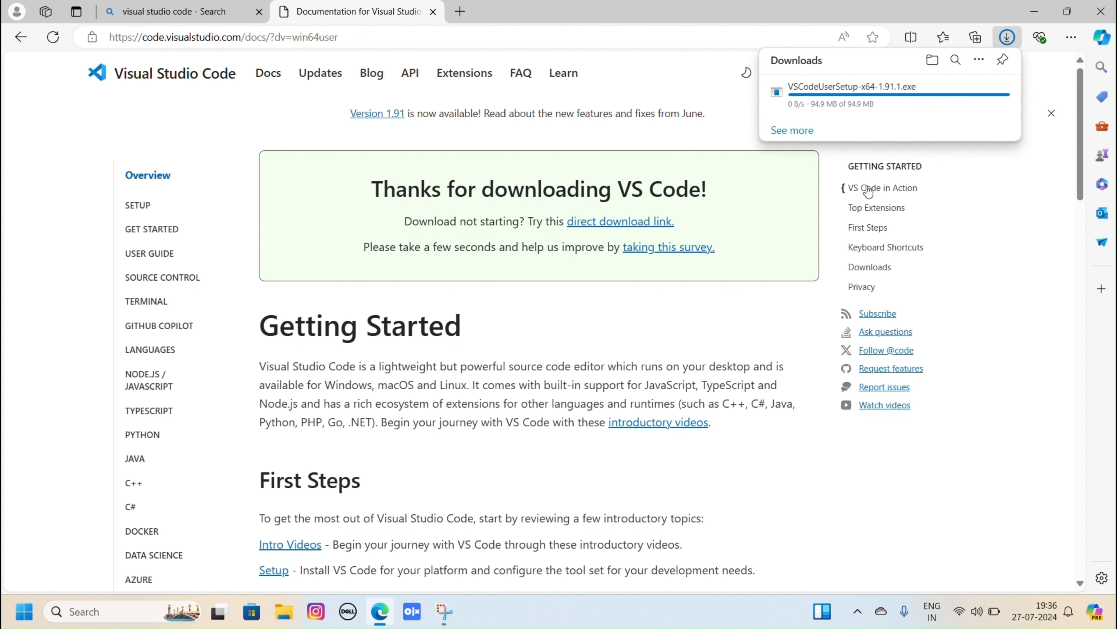
{"action": "scroll", "coordinate": [750, 279], "scroll_direction": "down", "scroll_amount": 1}
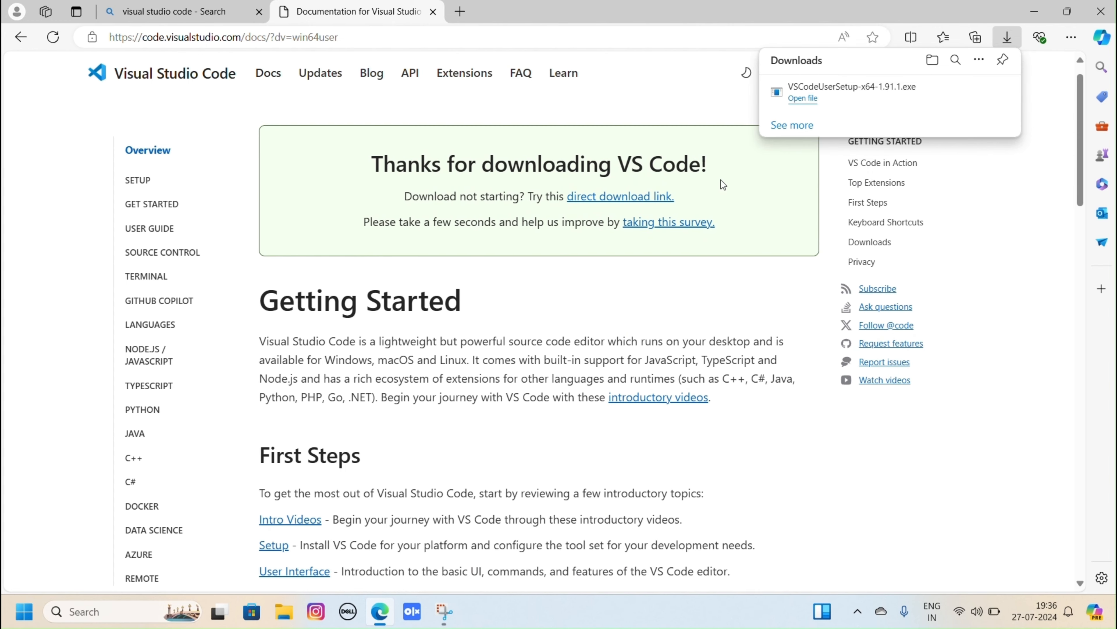
{"action": "left_click", "coordinate": [831, 96]}
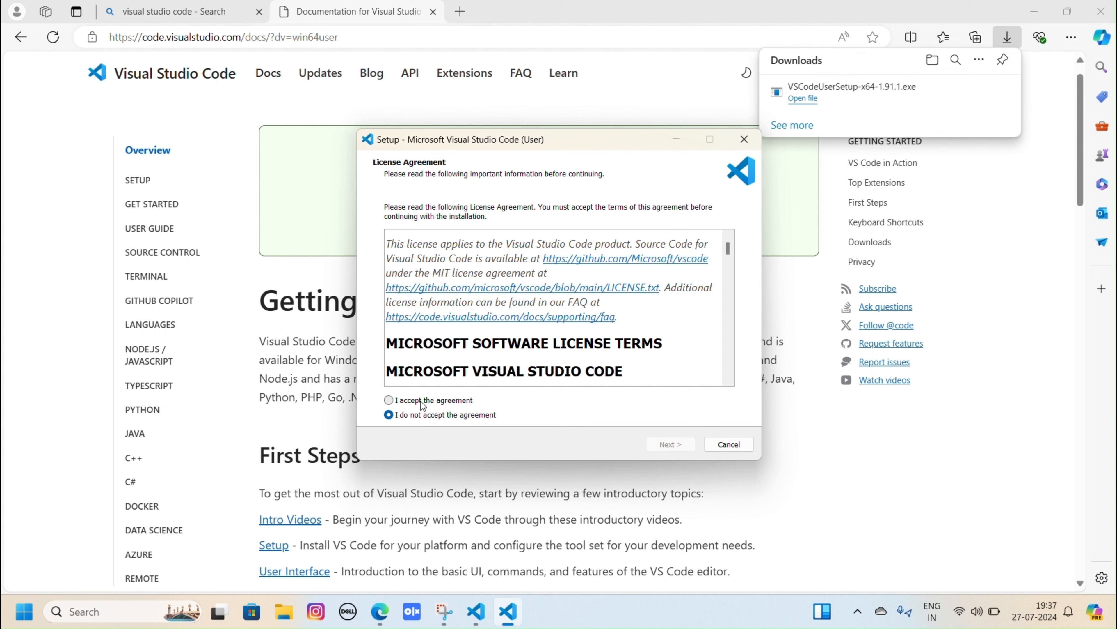
- Accept the license and install Visual Studio Code in the default folder with a desktop icon, then finish setup with launch enabled
{"action": "left_click", "coordinate": [412, 401]}
{"action": "left_click", "coordinate": [677, 446]}
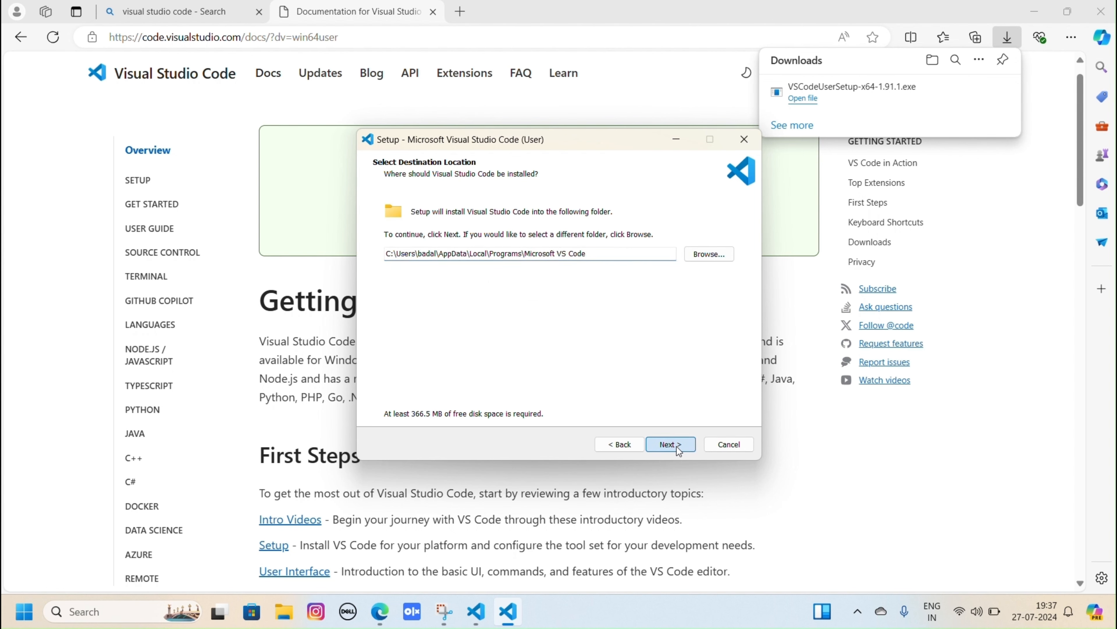
{"action": "left_click", "coordinate": [676, 446]}
{"action": "left_click", "coordinate": [677, 446]}
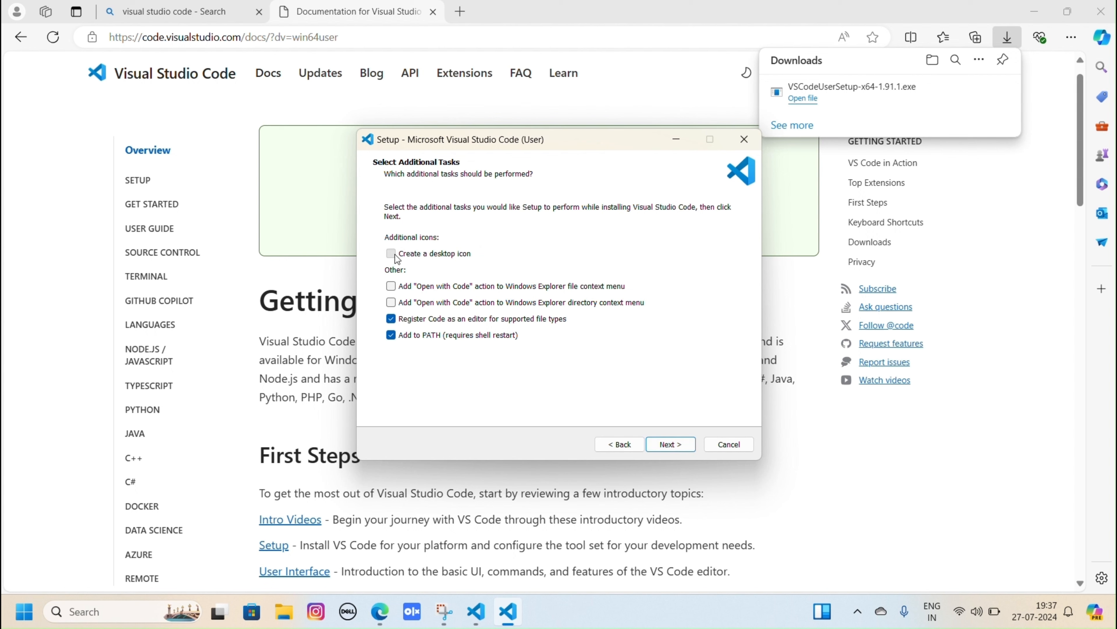
{"action": "left_click", "coordinate": [392, 254]}
{"action": "left_click", "coordinate": [671, 444]}
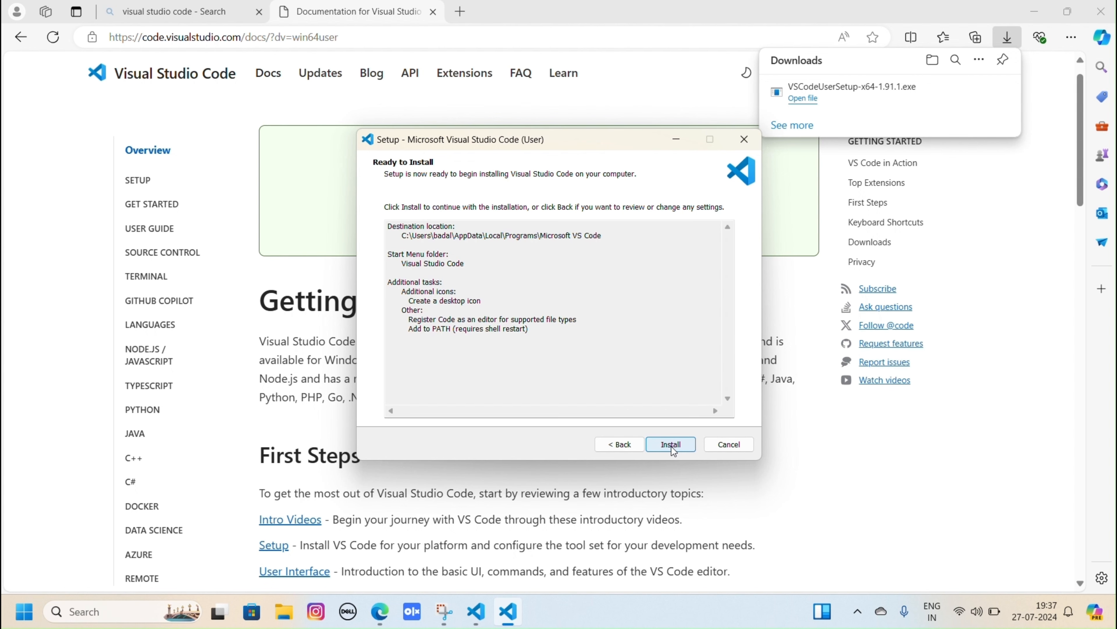
{"action": "left_click", "coordinate": [671, 445]}
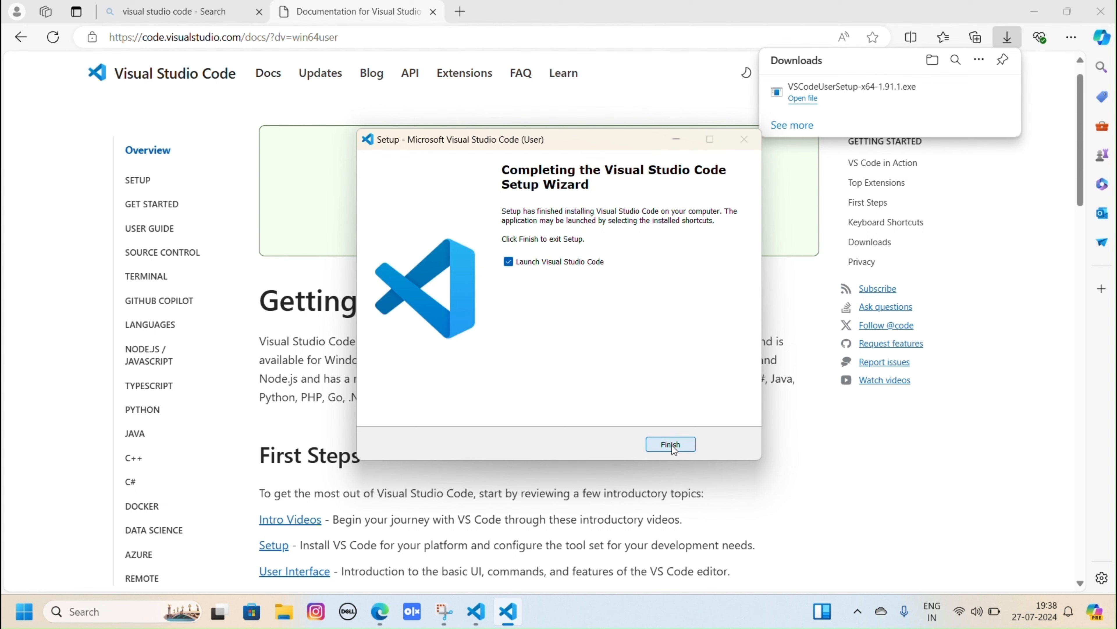
{"action": "left_click", "coordinate": [672, 446]}
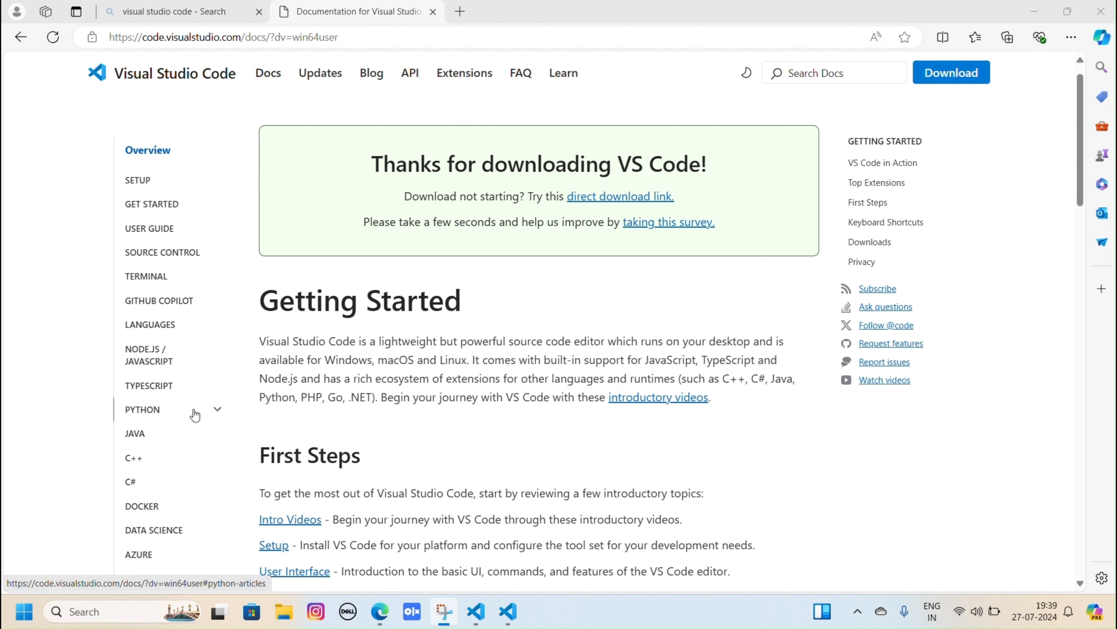
- Open the GCC on Windows article from the C++ section of the Visual Studio Code documentation
{"action": "scroll", "coordinate": [196, 429], "scroll_direction": "down", "scroll_amount": 1}
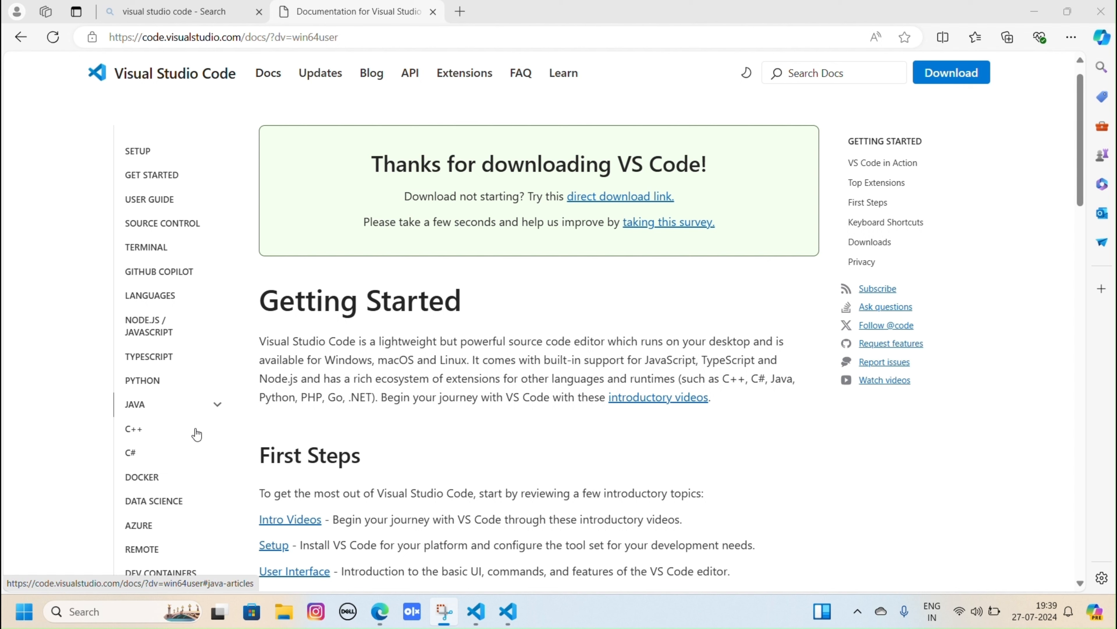
{"action": "left_click", "coordinate": [162, 425]}
{"action": "scroll", "coordinate": [201, 420], "scroll_direction": "down", "scroll_amount": 2}
{"action": "scroll", "coordinate": [200, 421], "scroll_direction": "down", "scroll_amount": 3}
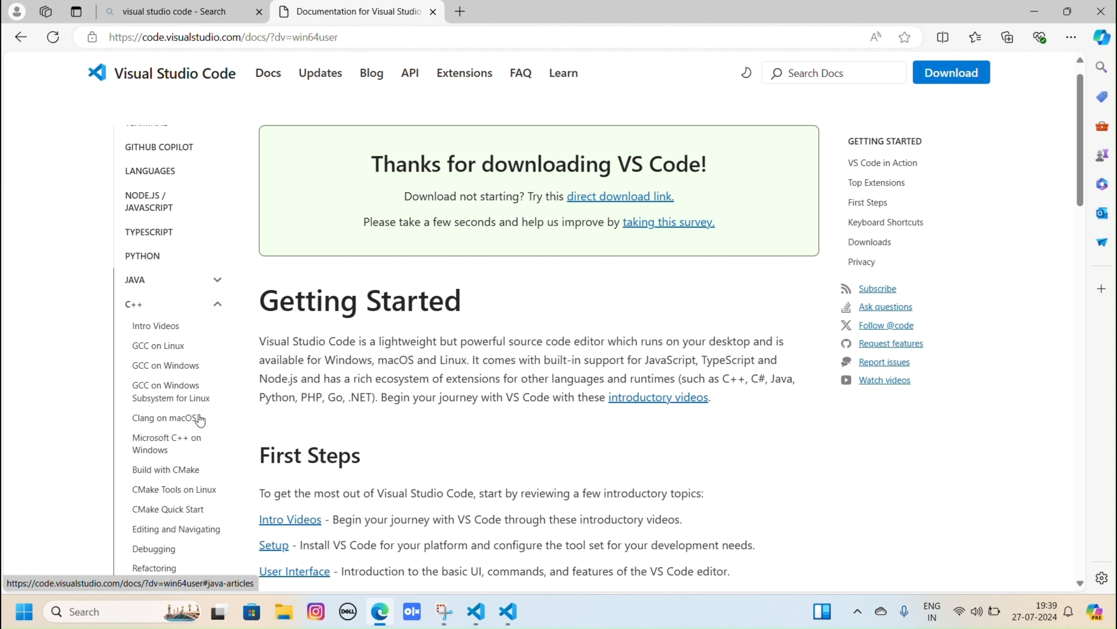
{"action": "left_click", "coordinate": [162, 356]}
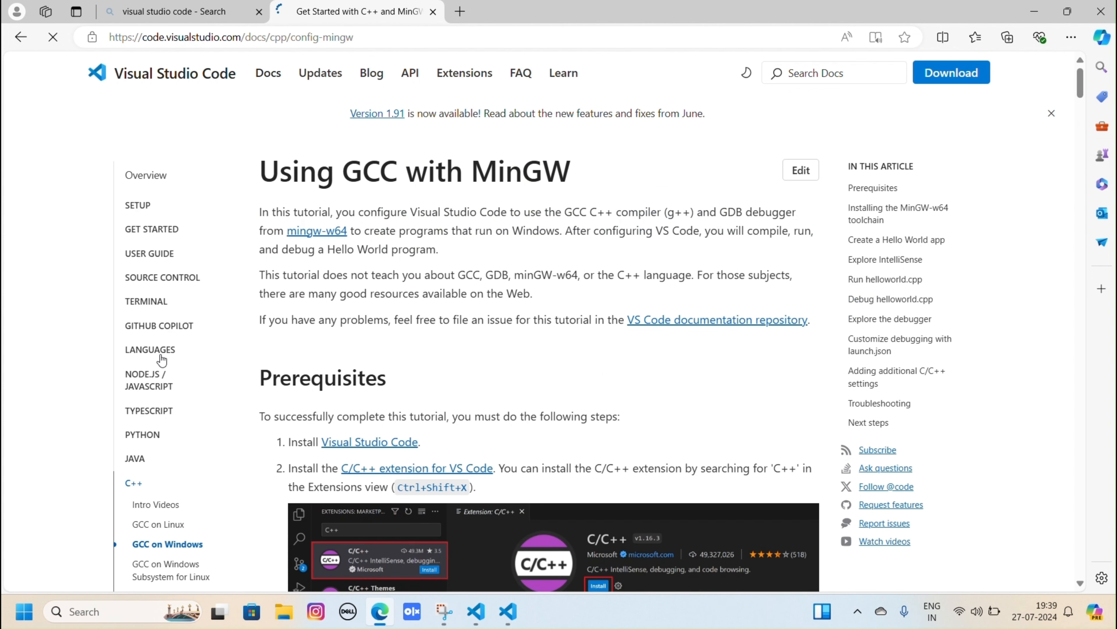
- Download the MSYS2 installer through the direct link in the article's MinGW-w64 toolchain section
{"action": "scroll", "coordinate": [450, 356], "scroll_direction": "down", "scroll_amount": 4}
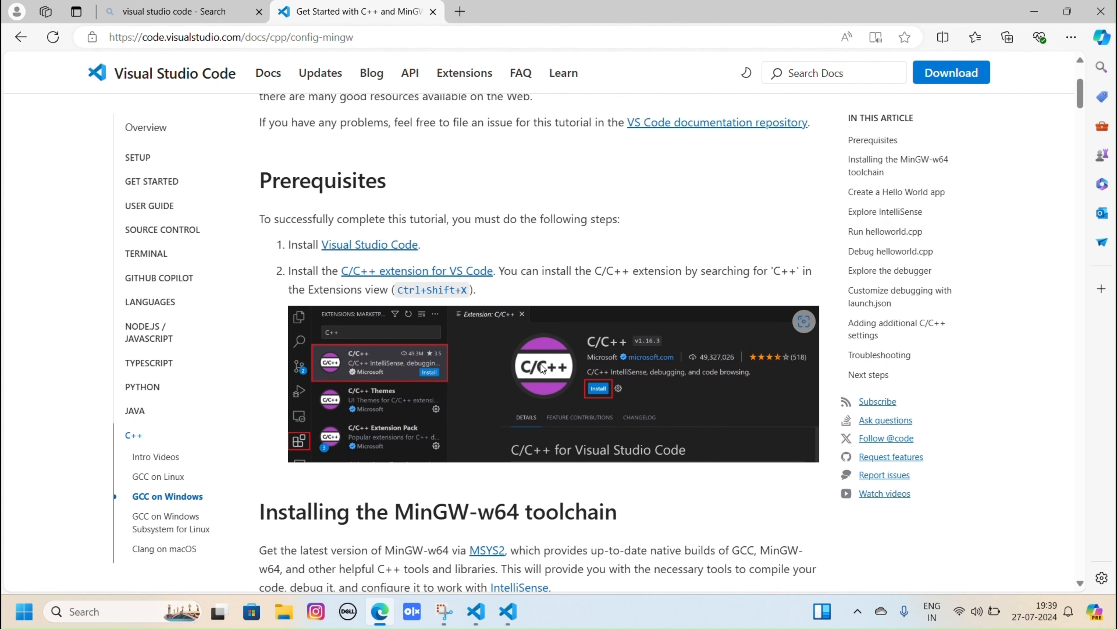
{"action": "scroll", "coordinate": [540, 363], "scroll_direction": "down", "scroll_amount": 2}
{"action": "scroll", "coordinate": [542, 369], "scroll_direction": "up", "scroll_amount": 1}
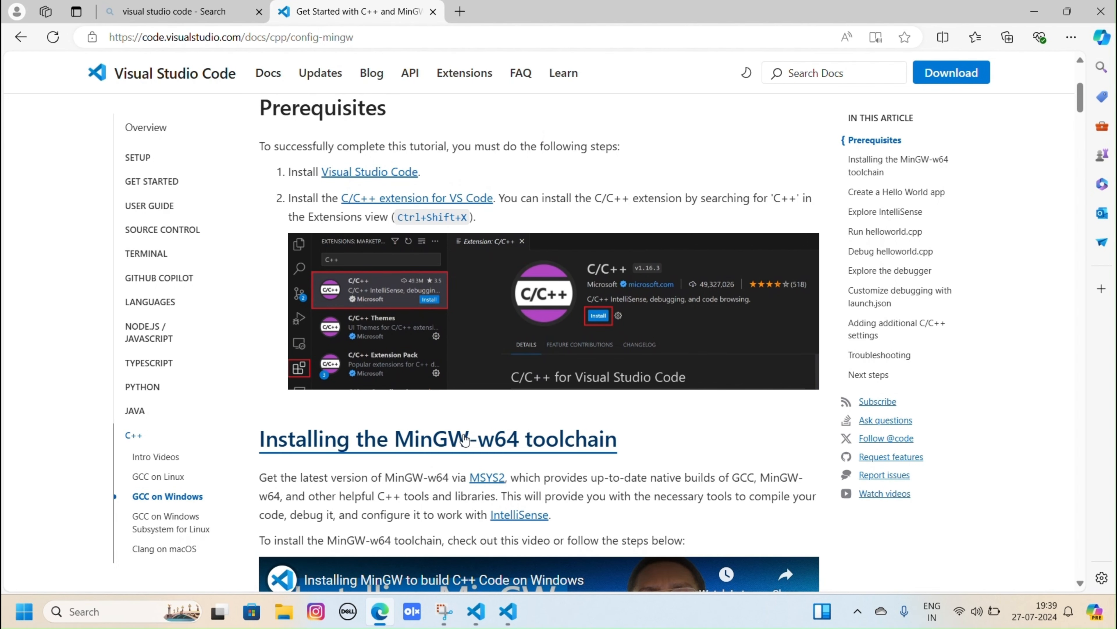
{"action": "scroll", "coordinate": [464, 440], "scroll_direction": "down", "scroll_amount": 1}
{"action": "scroll", "coordinate": [464, 439], "scroll_direction": "down", "scroll_amount": 5}
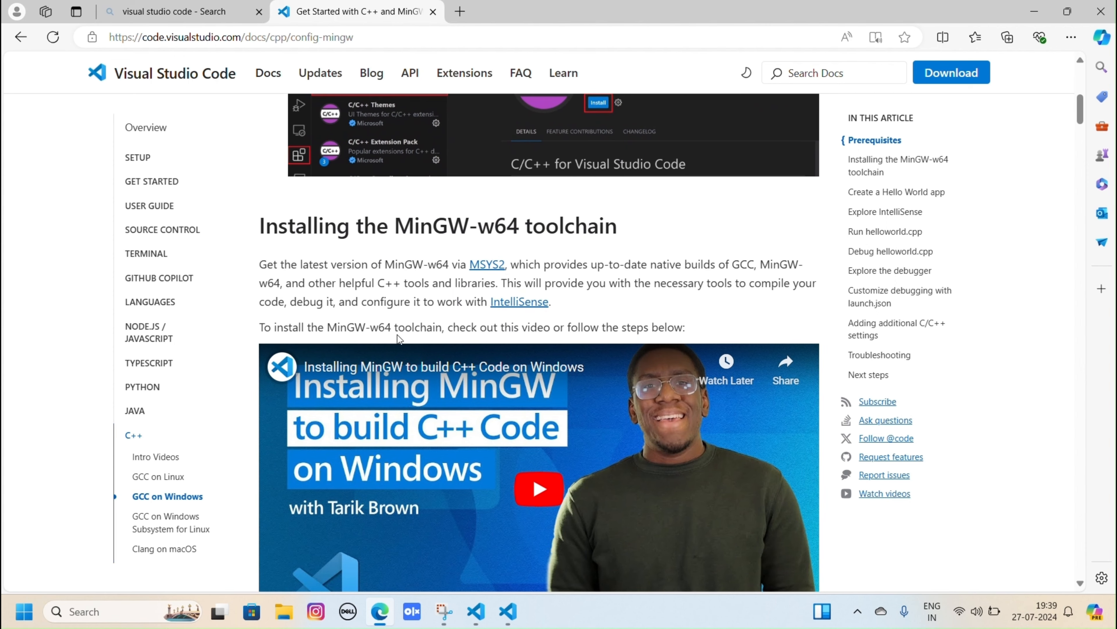
{"action": "scroll", "coordinate": [487, 379], "scroll_direction": "down", "scroll_amount": 11}
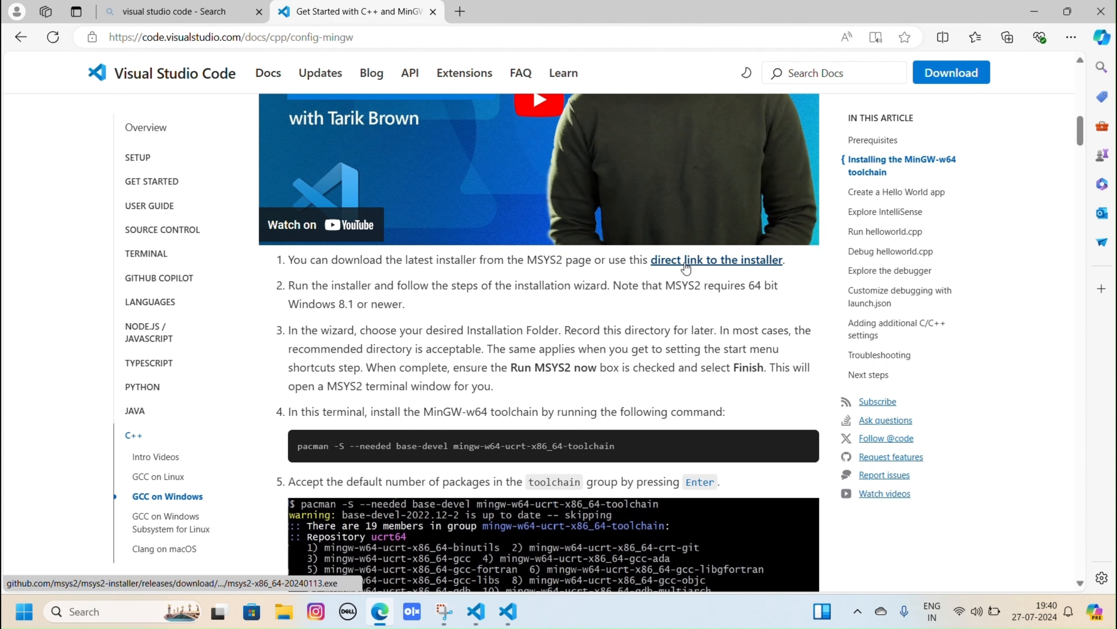
{"action": "left_click", "coordinate": [684, 262]}
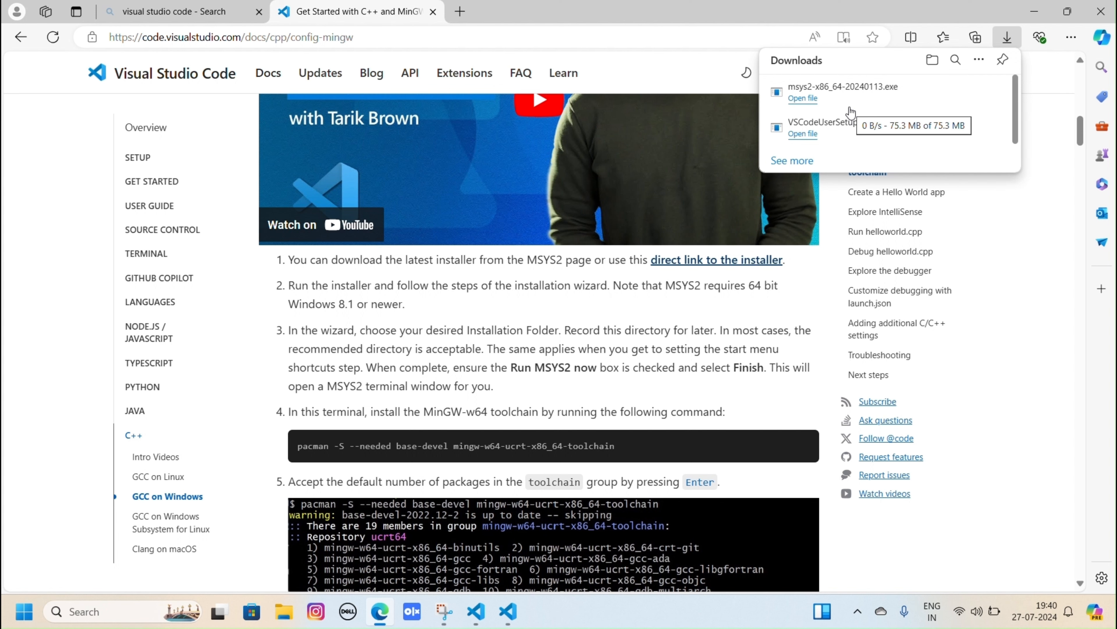
- Run msys2-x86_64-20240113.exe and install MSYS2 to C:\msys64 with default shortcuts, finishing with Run MSYS2 now enabled
{"action": "left_click", "coordinate": [811, 104]}
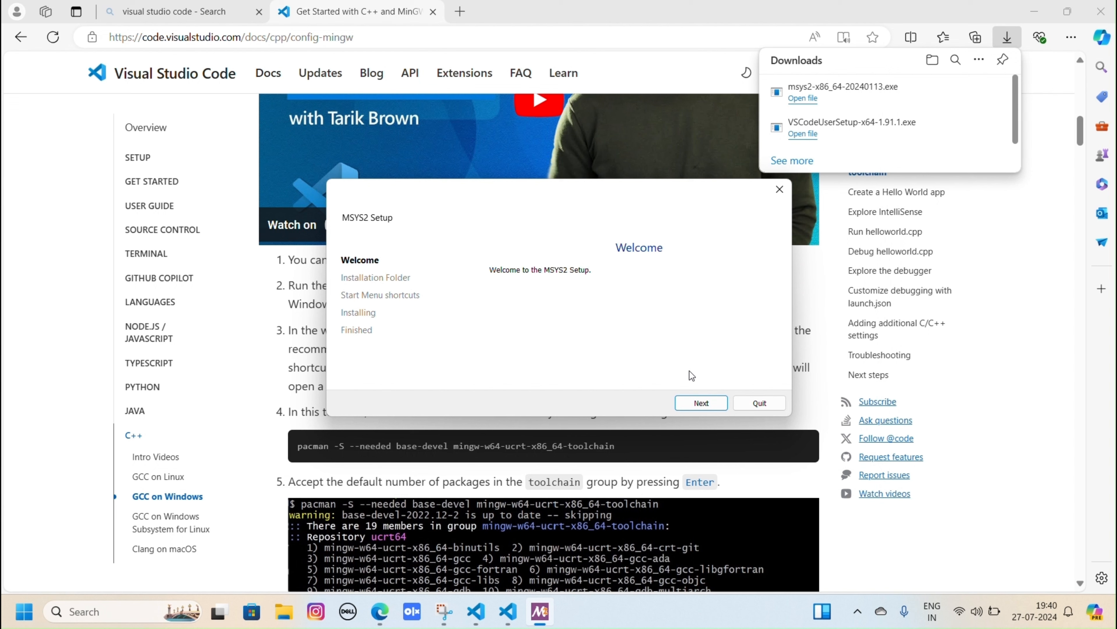
{"action": "left_click", "coordinate": [694, 404]}
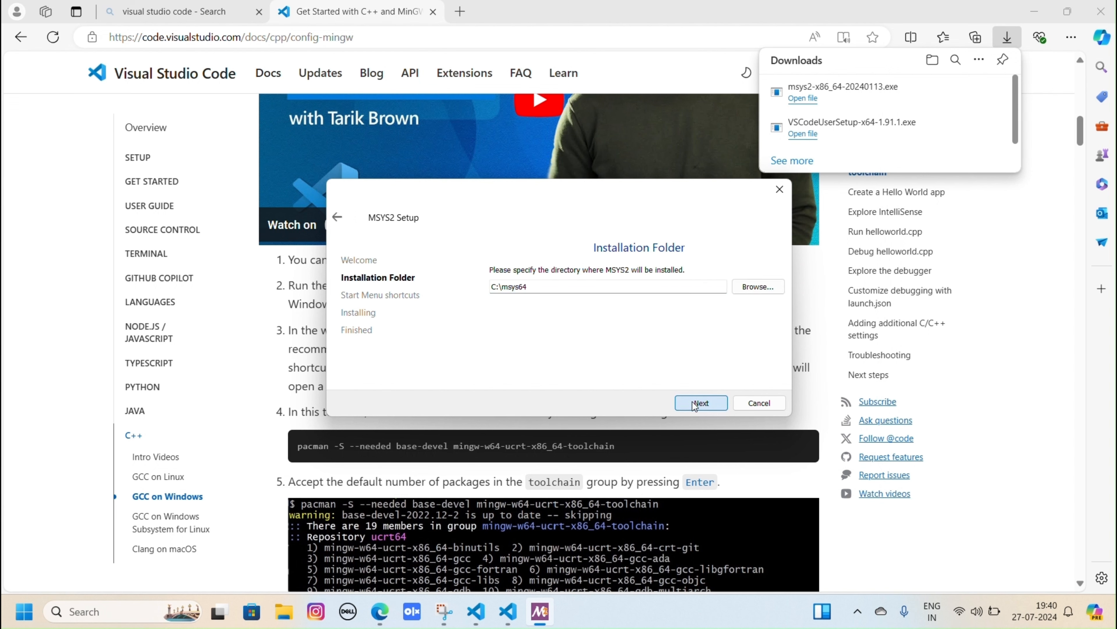
{"action": "left_click", "coordinate": [695, 404]}
{"action": "left_click", "coordinate": [694, 404]}
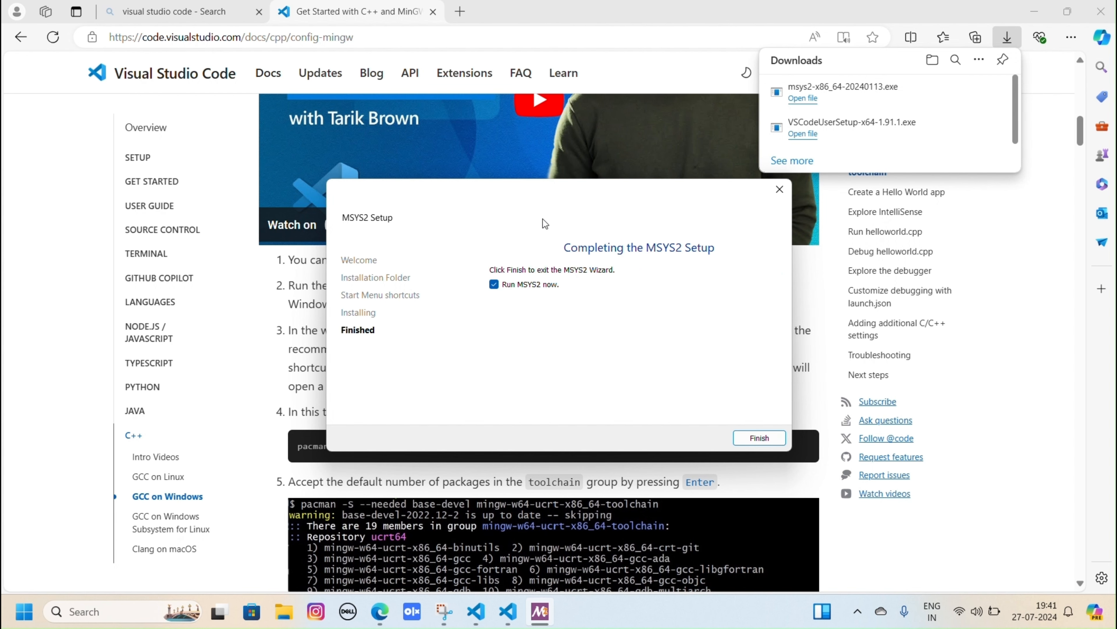
{"action": "left_click", "coordinate": [759, 438]}
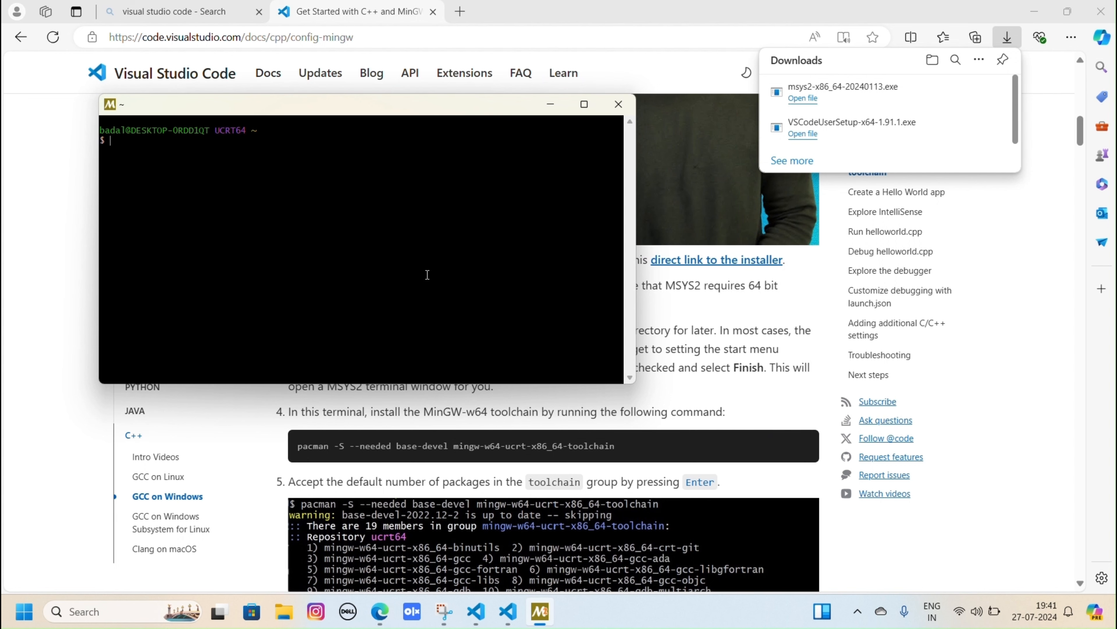
- Close the UCRT64 terminal and open the MSYS2 MSYS app by searching Windows for "msys"
{"action": "left_click", "coordinate": [613, 104]}
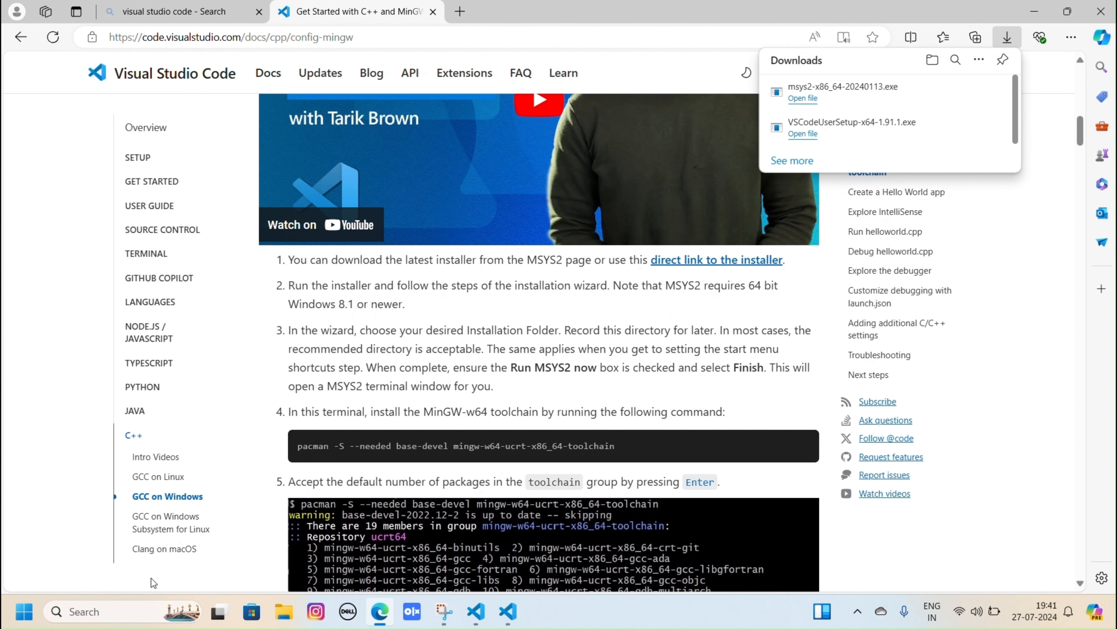
{"action": "left_click", "coordinate": [134, 609]}
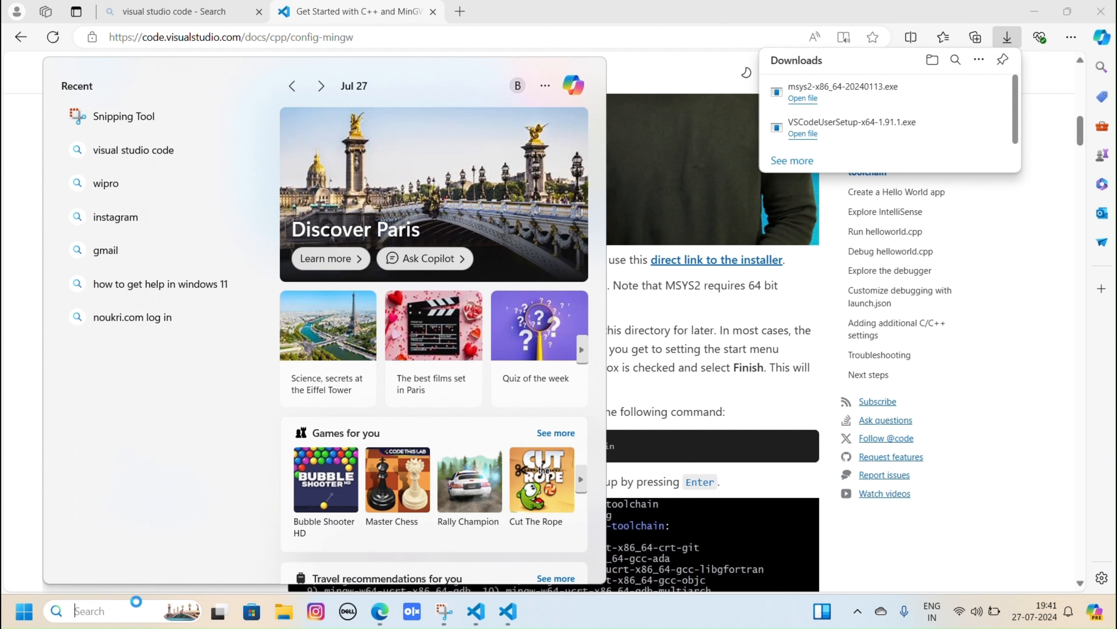
{"action": "type", "text": "msys"}
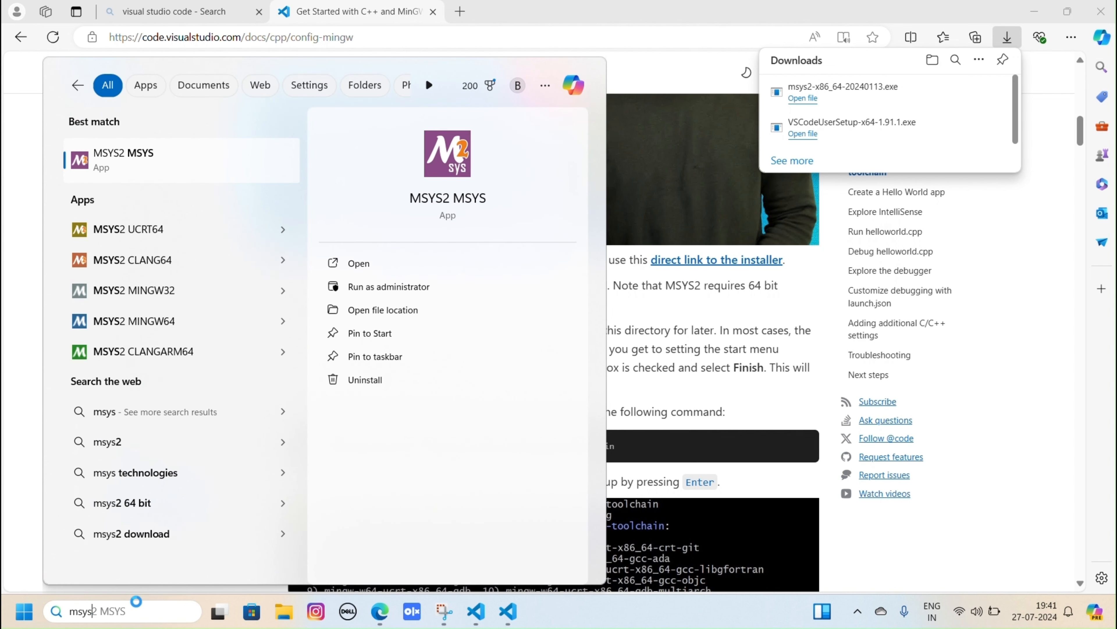
{"action": "left_click", "coordinate": [170, 165]}
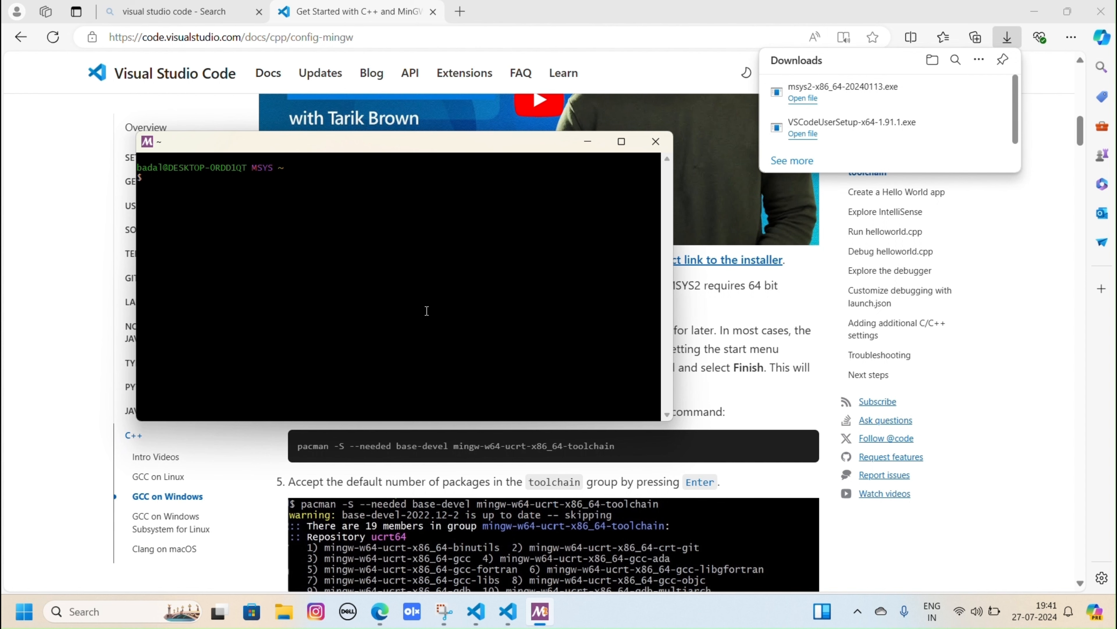
- Copy the command "pacman -S --needed base-devel mingw-w64-ucrt-x86_64-toolchain" from the article and run it in the MSYS2 terminal
{"action": "left_click", "coordinate": [694, 312]}
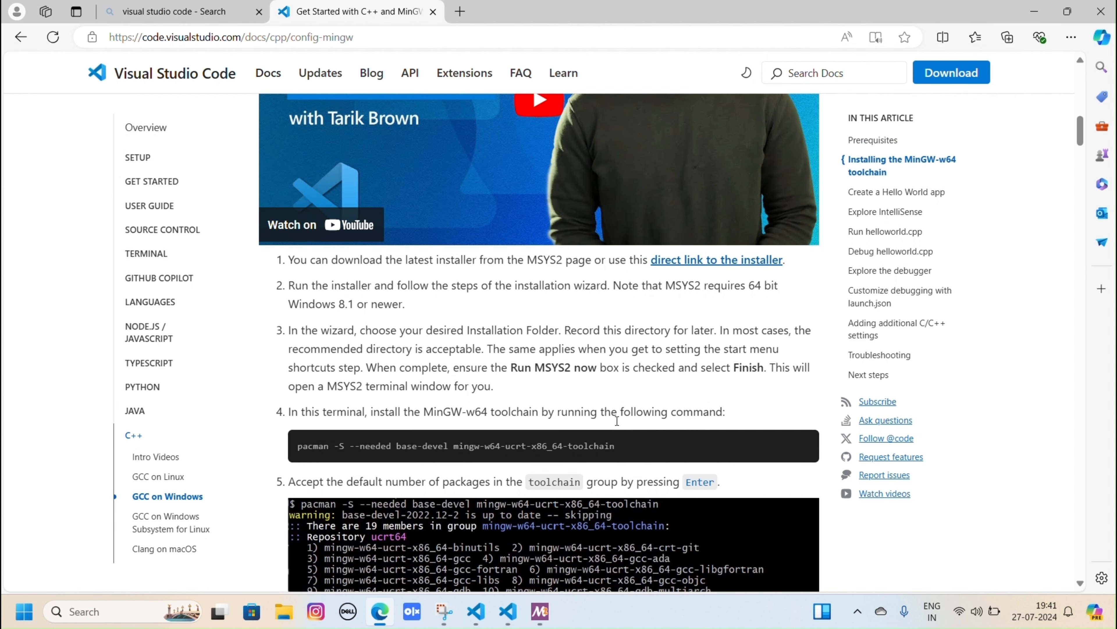
{"action": "left_click_drag", "start_coordinate": [607, 444], "coordinate": [294, 447]}
{"action": "key", "text": "ctrl+c"}
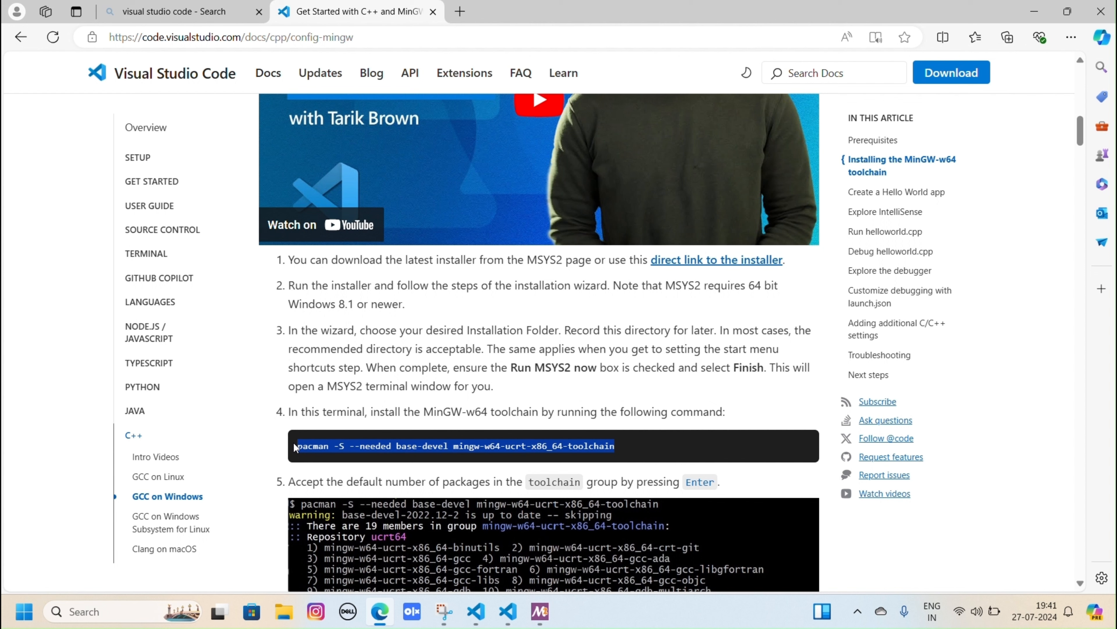
{"action": "left_click", "coordinate": [540, 611]}
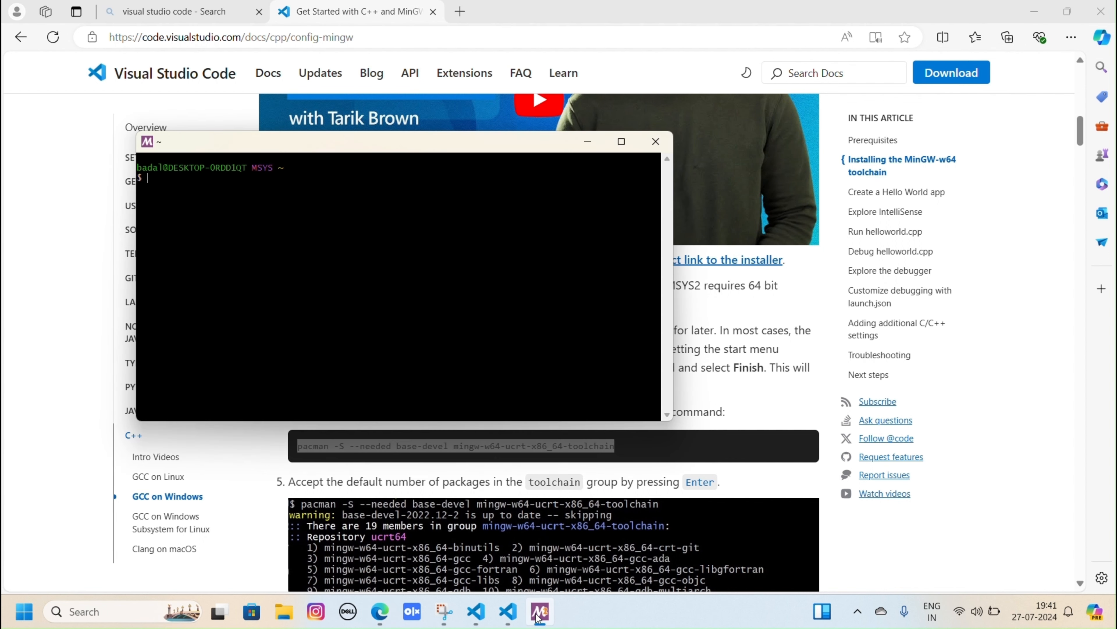
{"action": "right_click", "coordinate": [366, 280]}
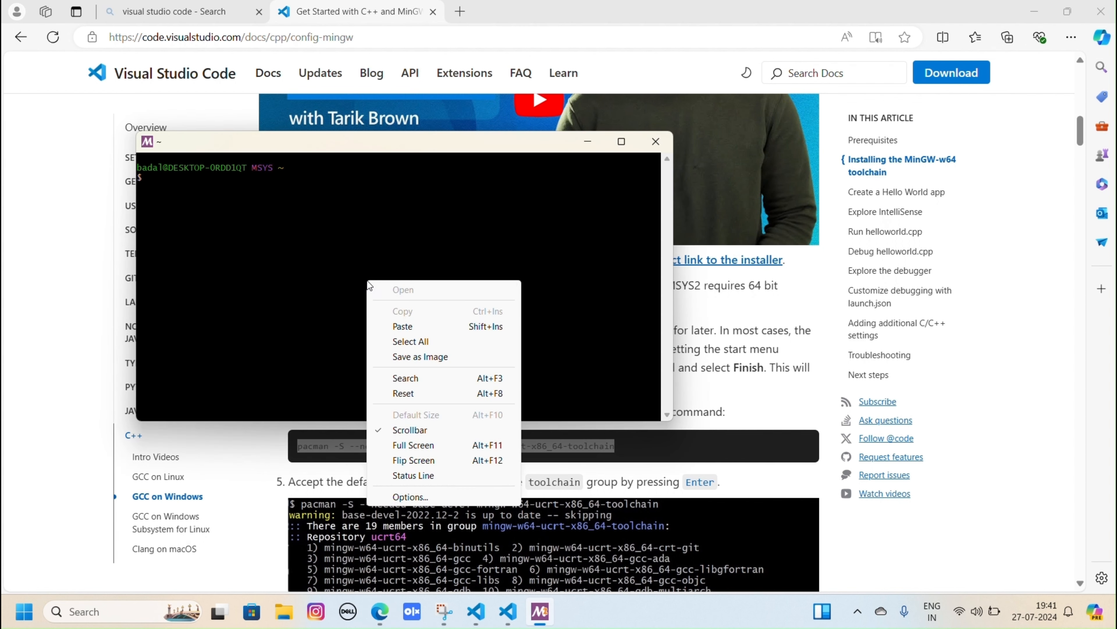
{"action": "left_click", "coordinate": [393, 325]}
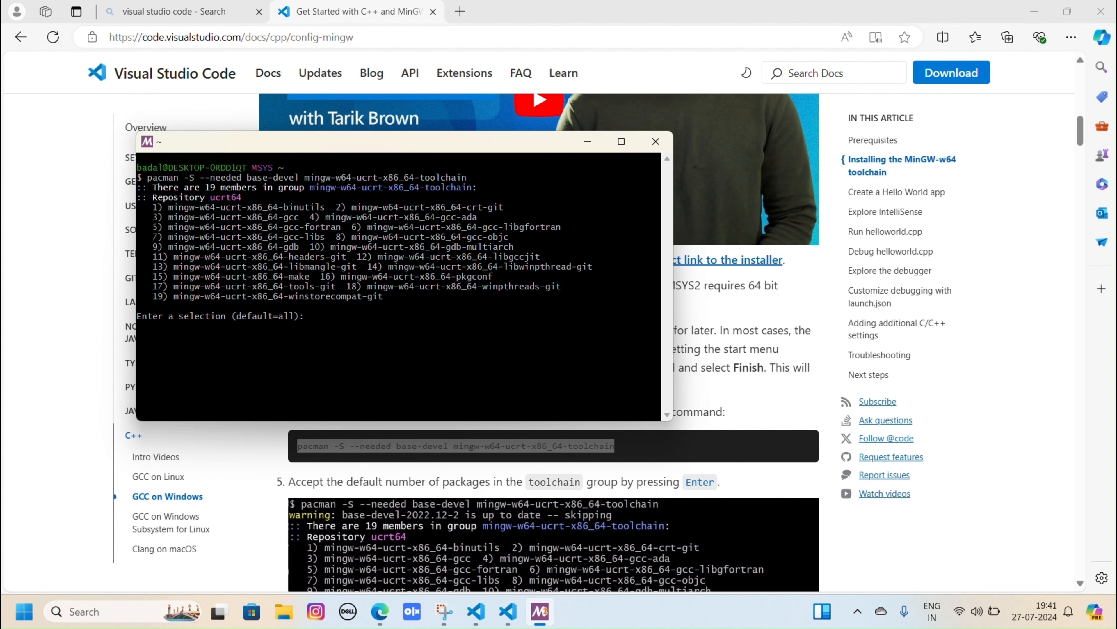
- Accept the default selection of all toolchain packages and confirm their installation with "y"
{"action": "key", "text": "Return"}
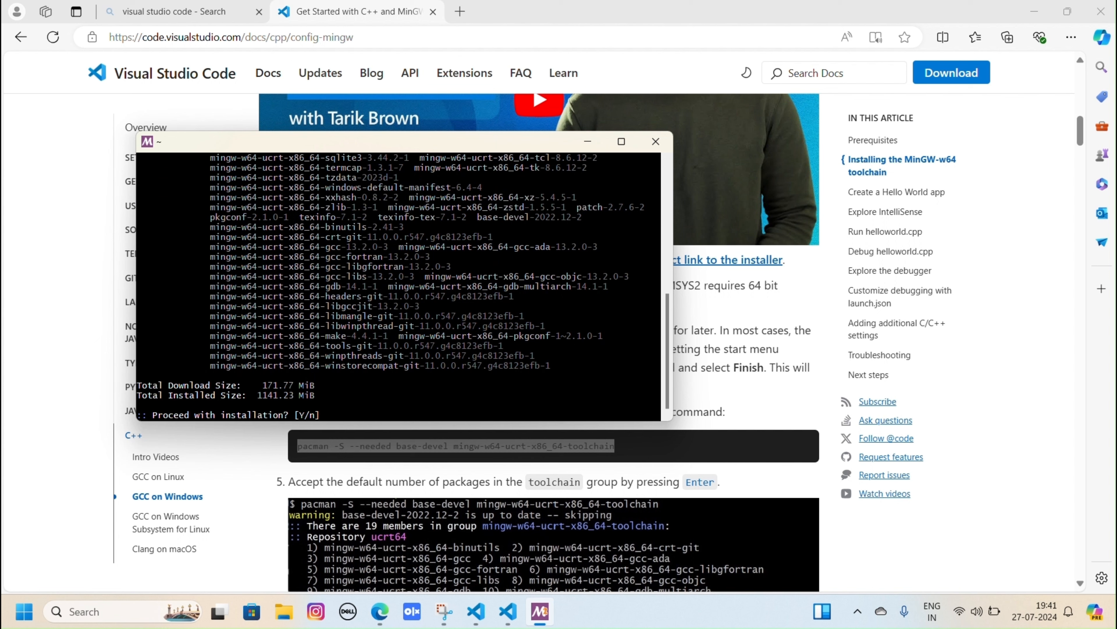
{"action": "type", "text": "y"}
{"action": "key", "text": "Return"}
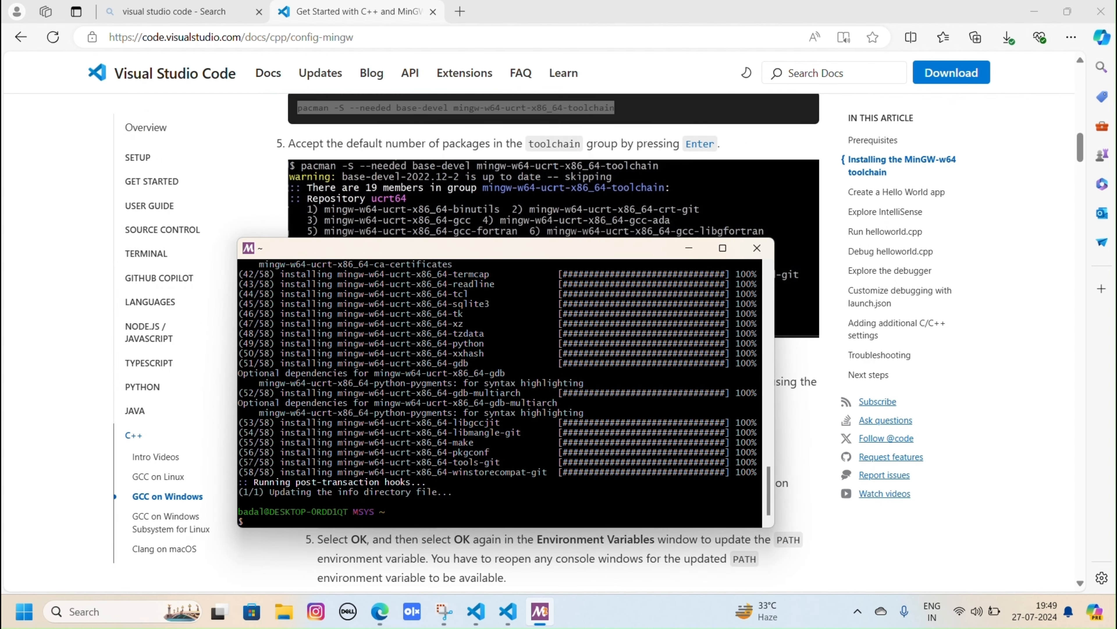
- Open Command Prompt through Windows search and check the GCC version with "gcc --version"
{"action": "left_click", "coordinate": [93, 604]}
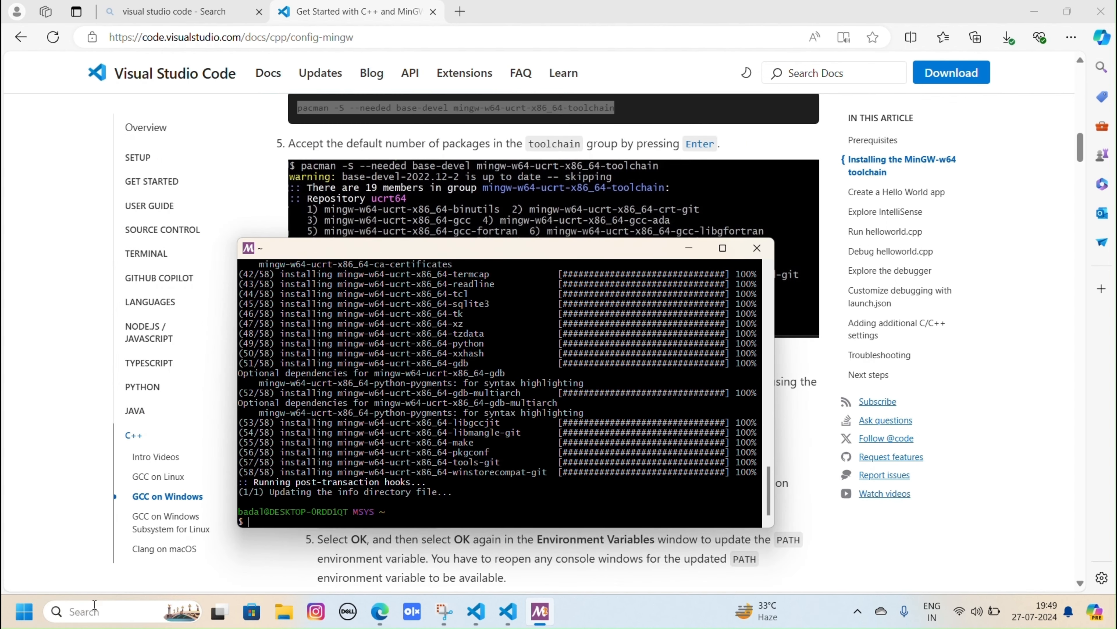
{"action": "type", "text": "comman"}
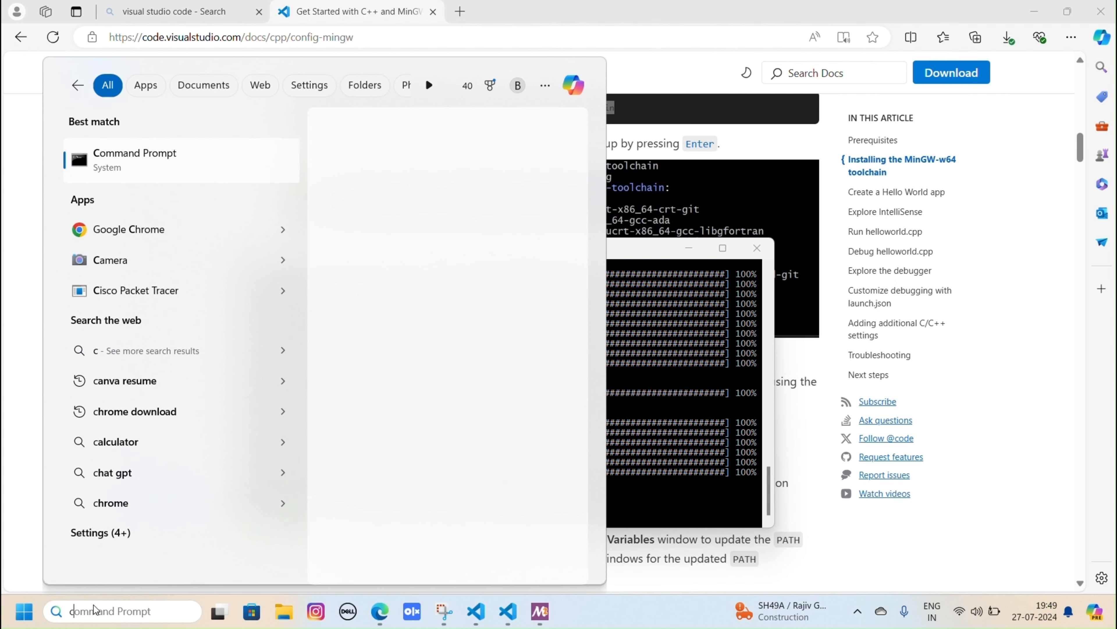
{"action": "type", "text": "d"}
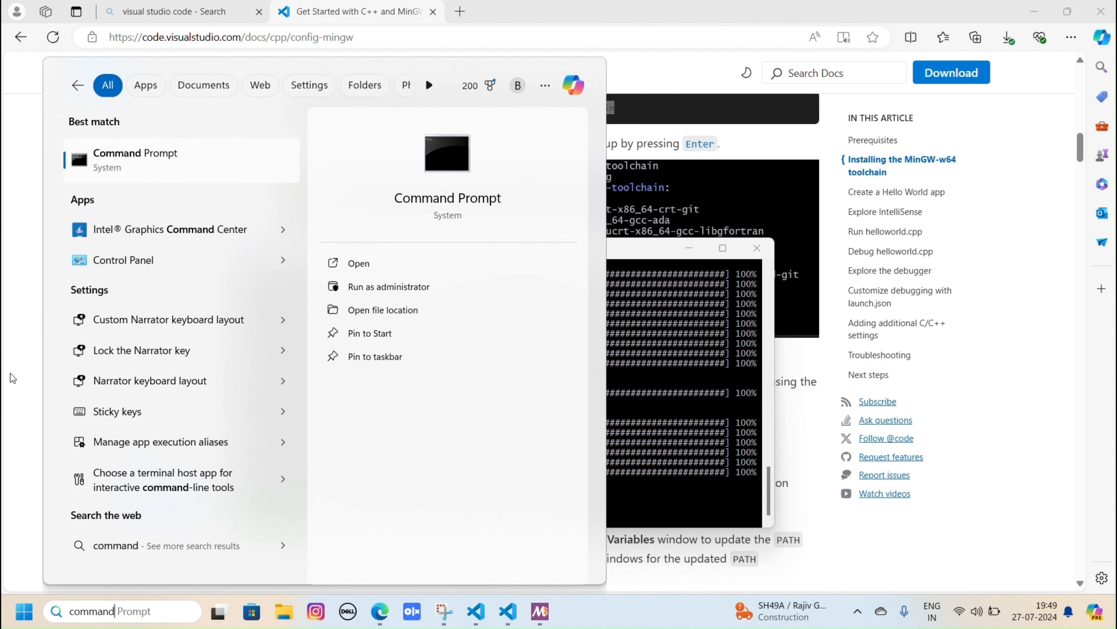
{"action": "left_click", "coordinate": [150, 157]}
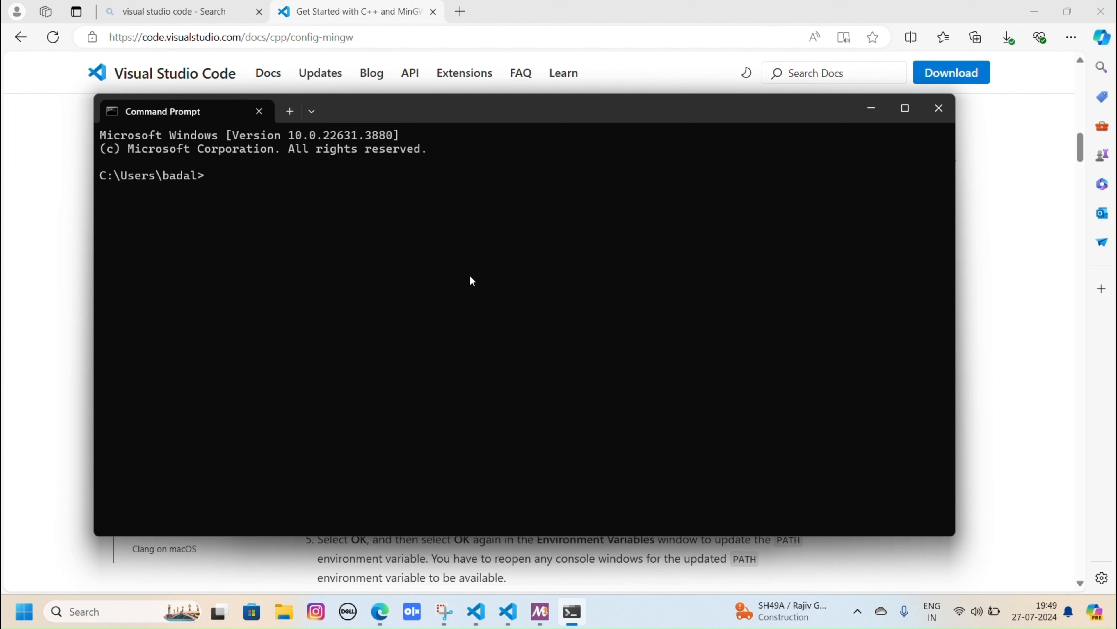
{"action": "type", "text": "gcc --version"}
{"action": "key", "text": "Return"}
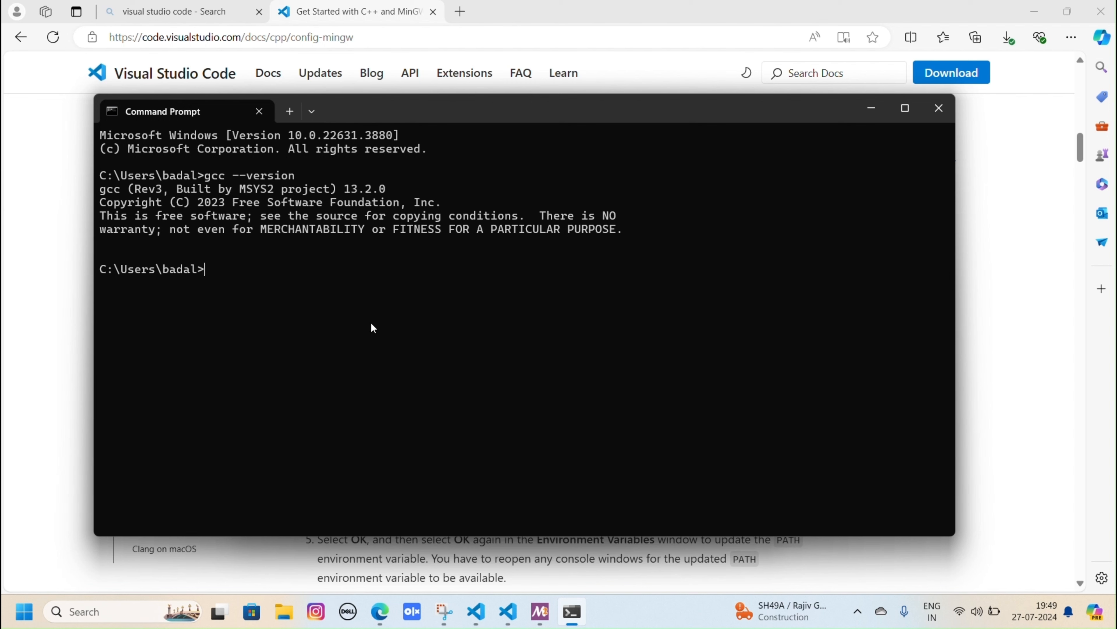
- Check the G++ and GDB versions by running "g++ --version" and "gdb --version"
{"action": "type", "text": "g++ --version"}
{"action": "key", "text": "Return"}
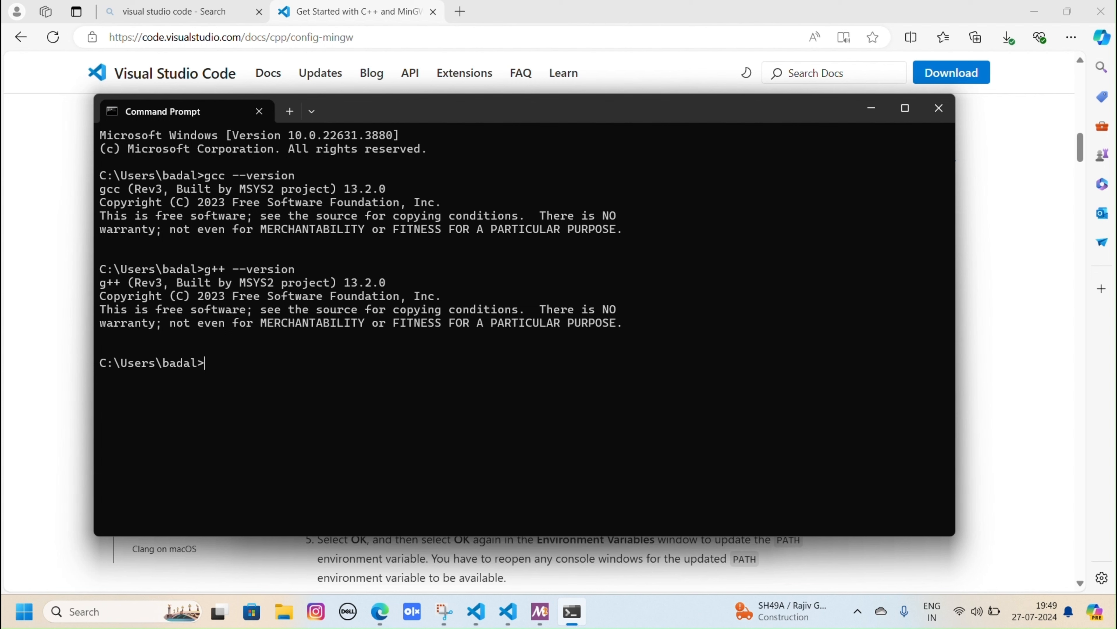
{"action": "type", "text": "gdb --version"}
{"action": "key", "text": "Return"}
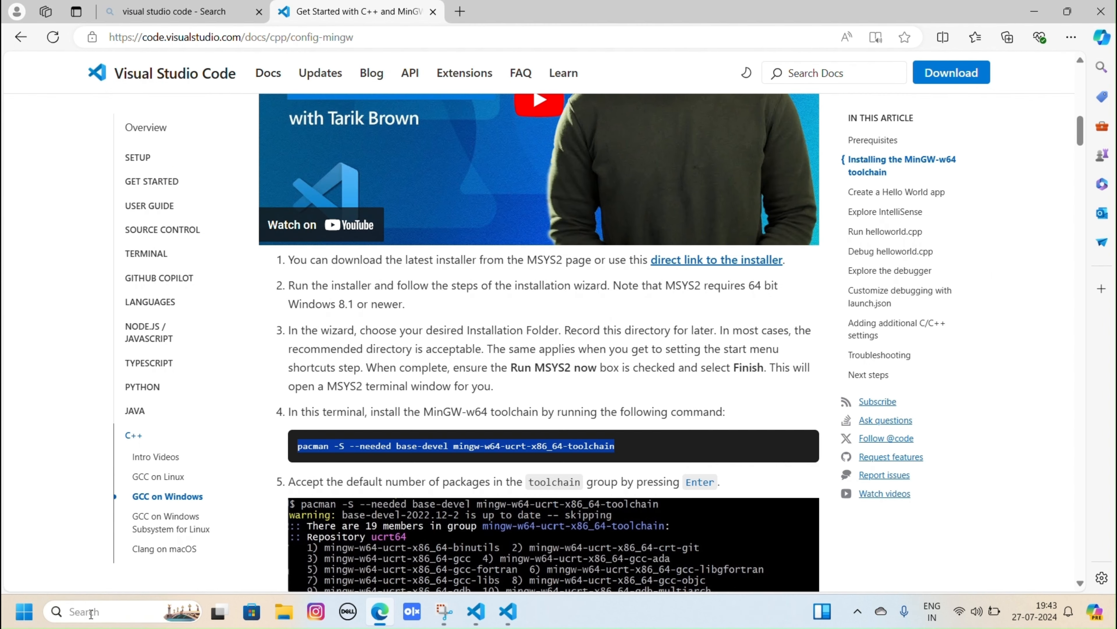
- Search Windows for the system environment variables settings and open the Environment Variables dialog
{"action": "left_click", "coordinate": [90, 613]}
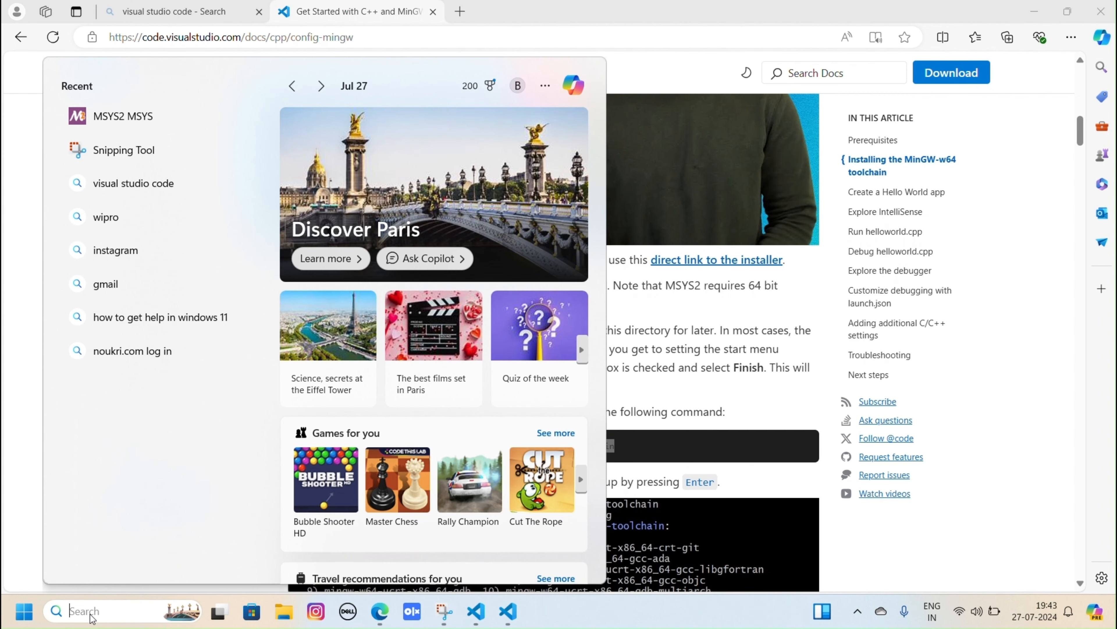
{"action": "type", "text": "envir"}
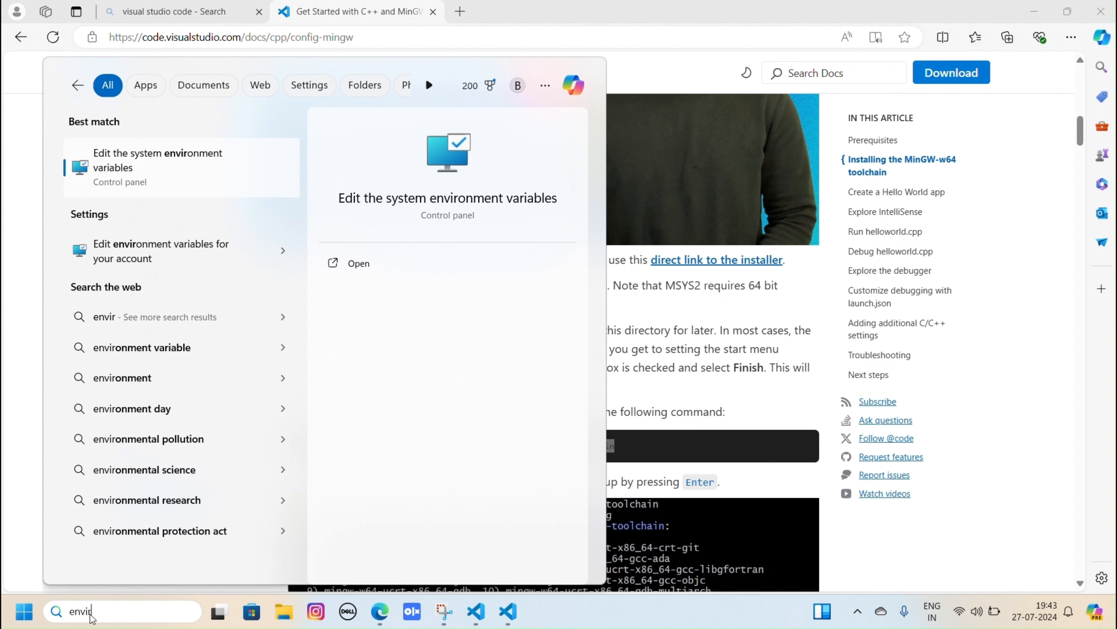
{"action": "key", "text": "Return"}
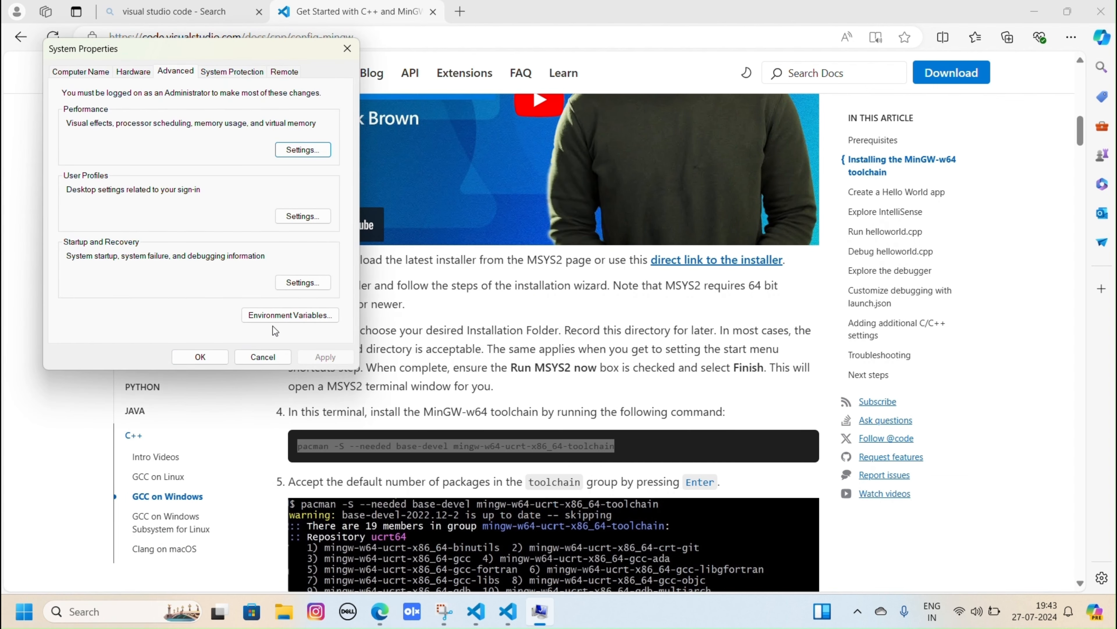
{"action": "left_click", "coordinate": [276, 316]}
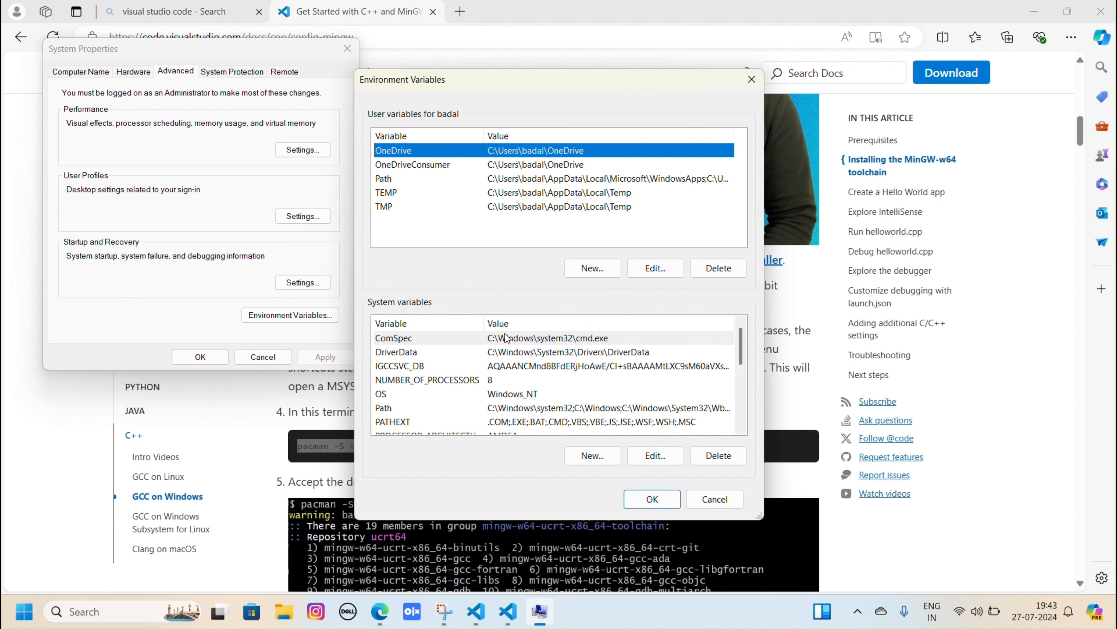
- Start a new user variable and name it "path"
{"action": "left_click", "coordinate": [609, 272]}
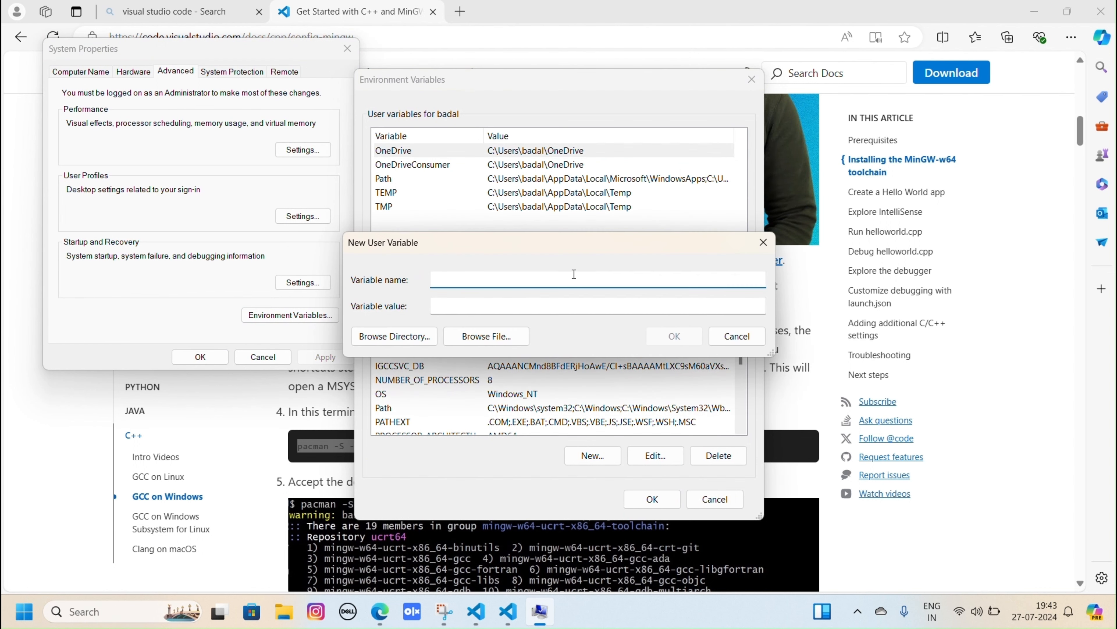
{"action": "type", "text": "path"}
{"action": "left_click", "coordinate": [599, 309]}
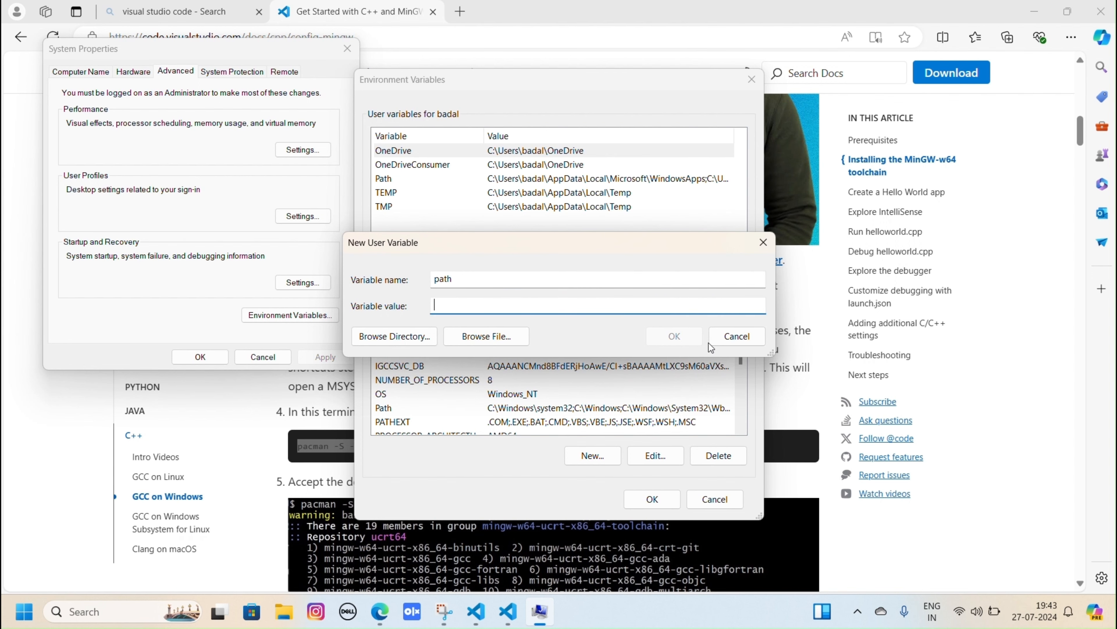
- Copy "C:\msys64\ucrt64\bin" from the article as the new path variable's value and save the environment variable settings
{"action": "left_click", "coordinate": [821, 365]}
{"action": "scroll", "coordinate": [641, 347], "scroll_direction": "down", "scroll_amount": 6}
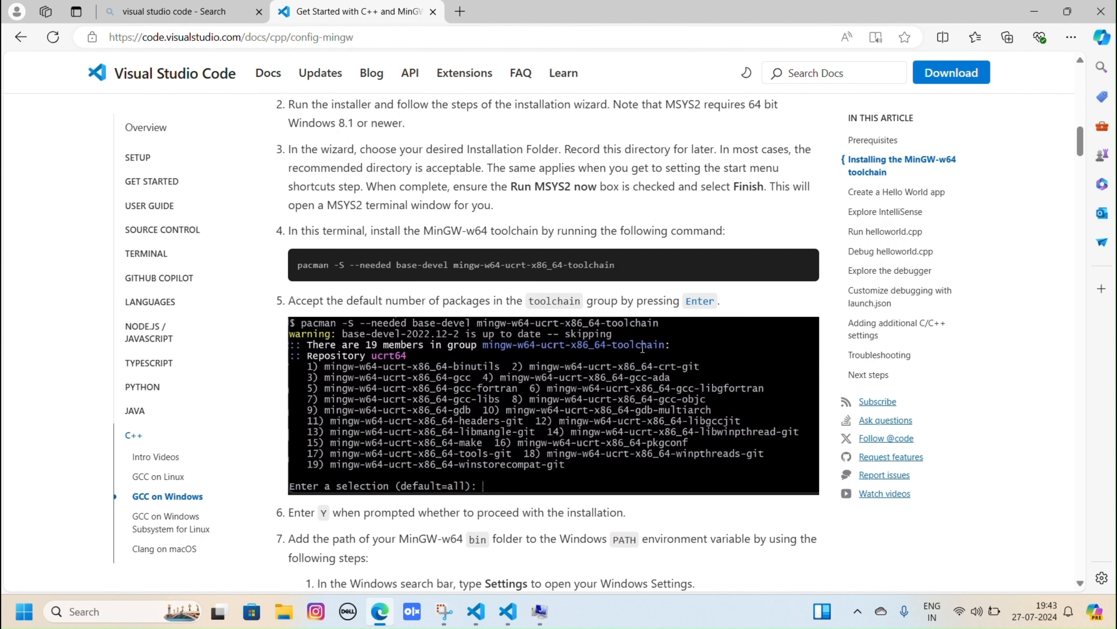
{"action": "scroll", "coordinate": [641, 351], "scroll_direction": "down", "scroll_amount": 4}
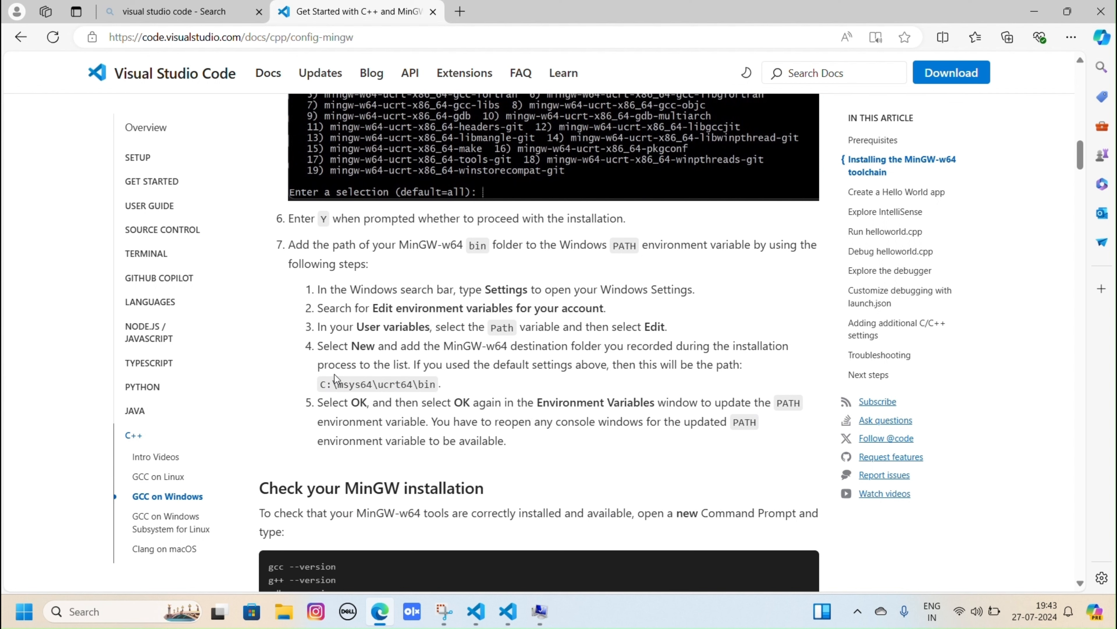
{"action": "left_click_drag", "start_coordinate": [324, 384], "coordinate": [437, 395]}
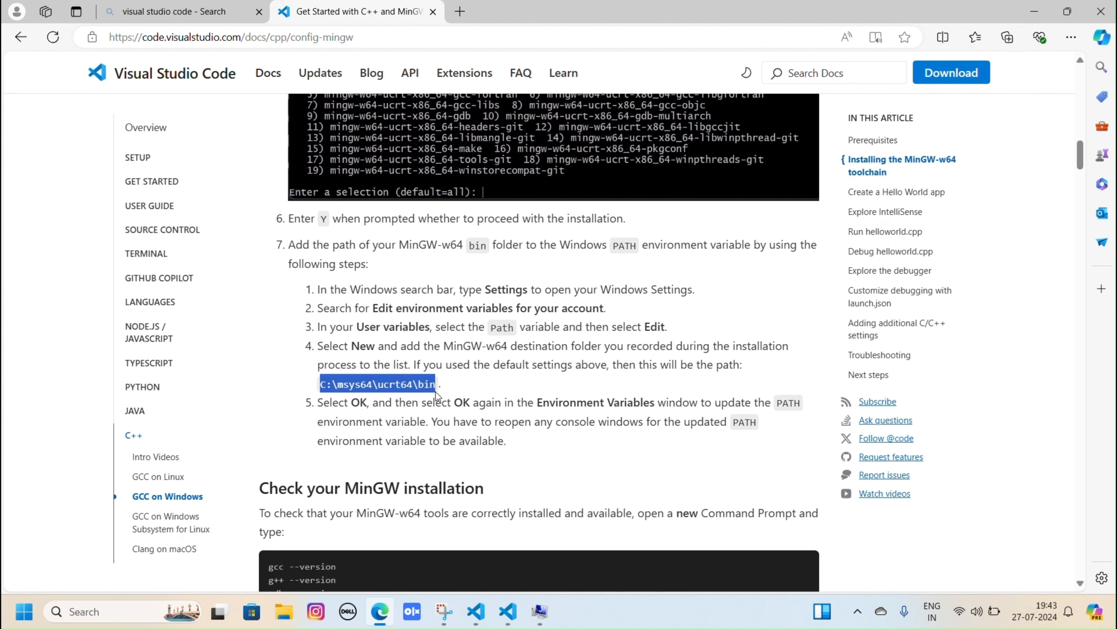
{"action": "key", "text": "ctrl+c"}
{"action": "left_click", "coordinate": [540, 611]}
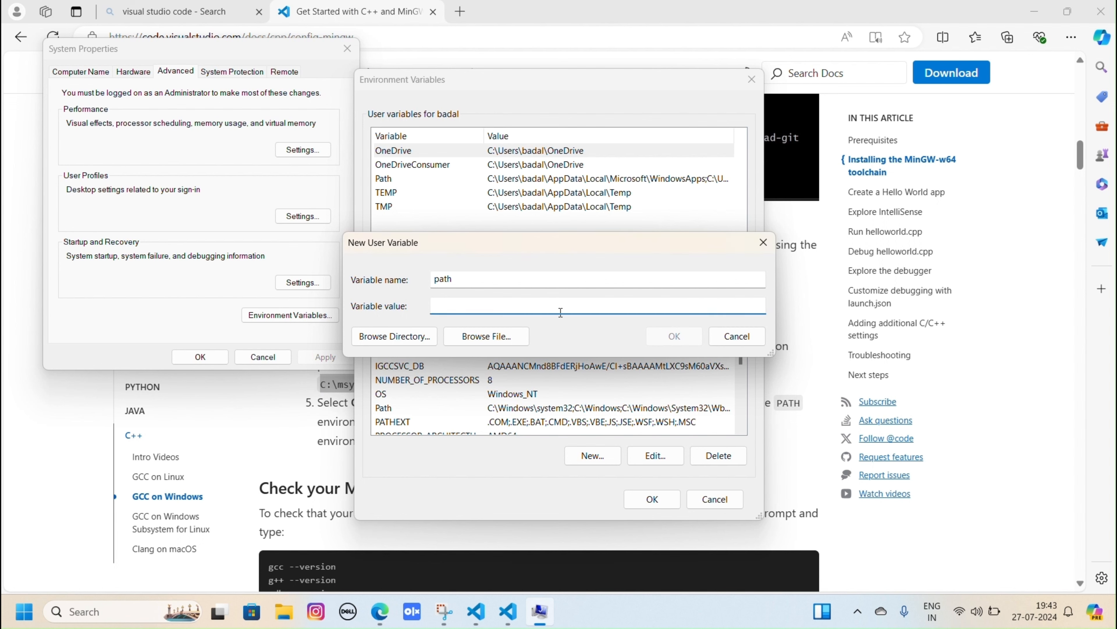
{"action": "key", "text": "ctrl+v"}
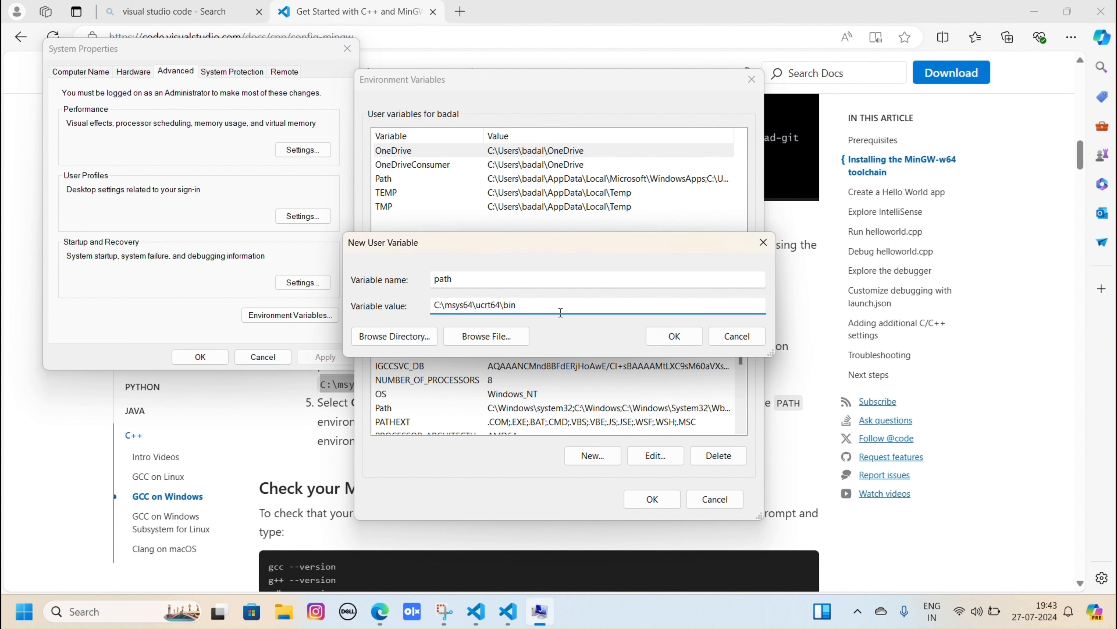
{"action": "left_click", "coordinate": [680, 340]}
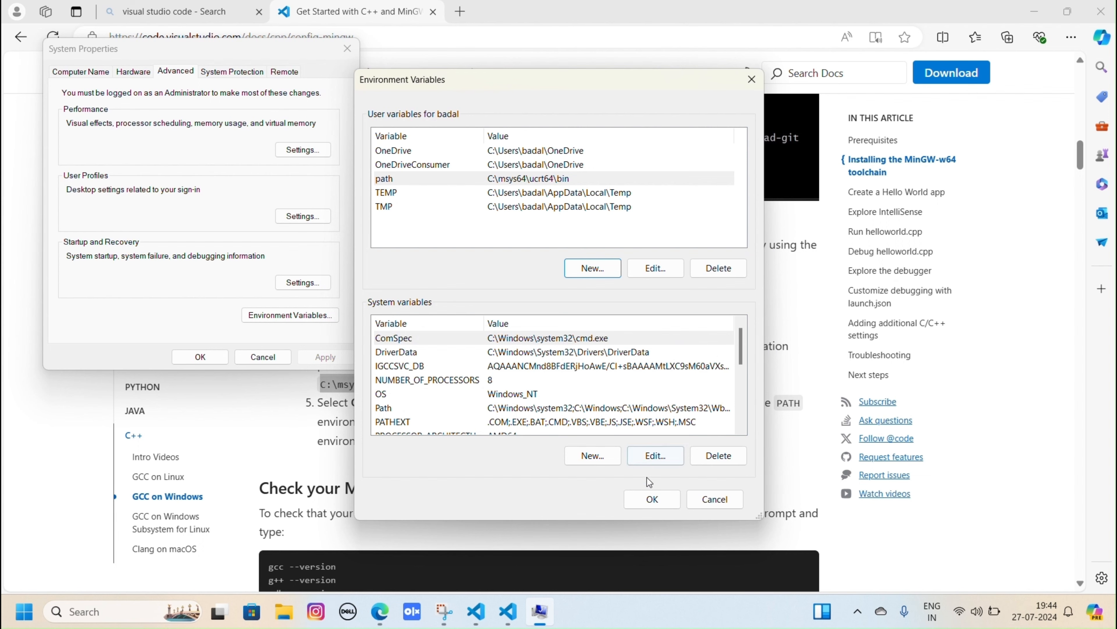
{"action": "left_click", "coordinate": [652, 502]}
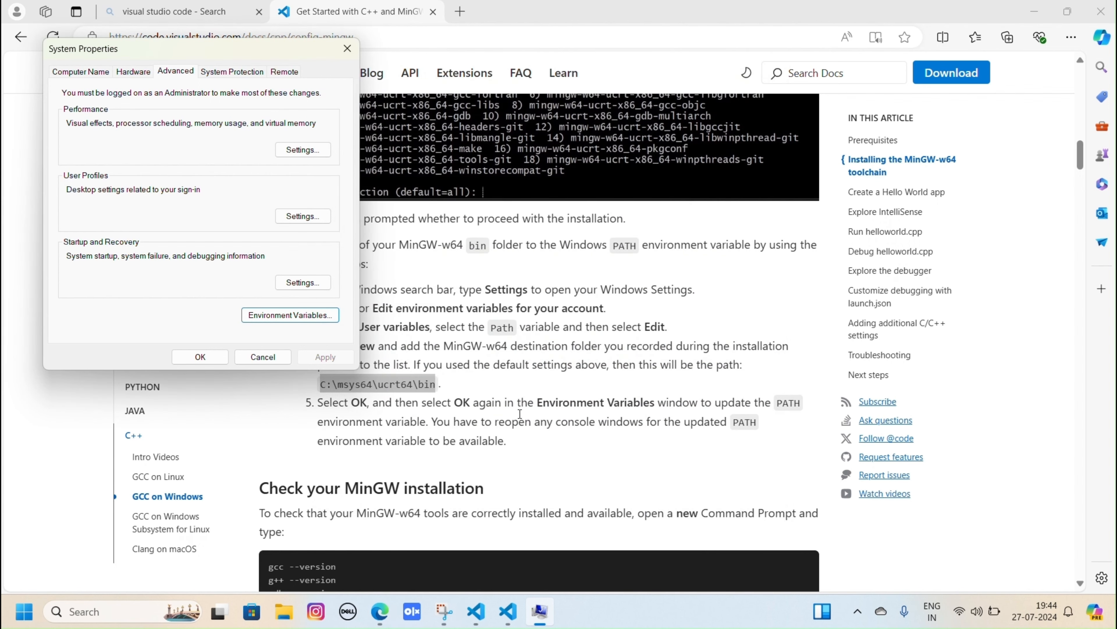
{"action": "left_click", "coordinate": [221, 358]}
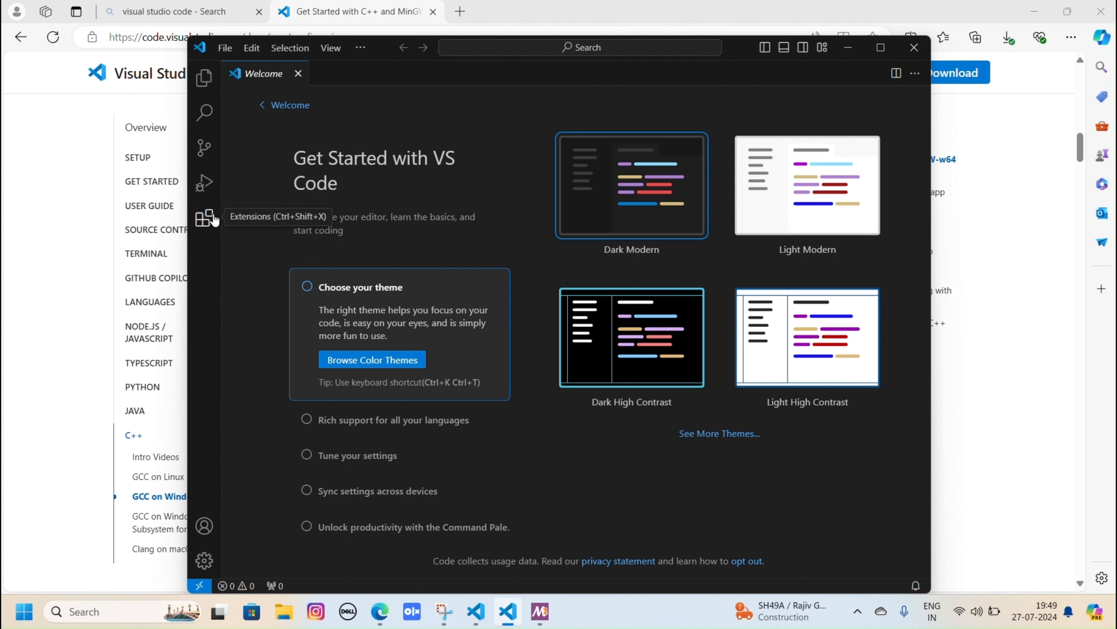
- In a maximized Visual Studio Code window, search the extensions for "c++" and install Microsoft's C/C++ extension
{"action": "left_click", "coordinate": [880, 47]}
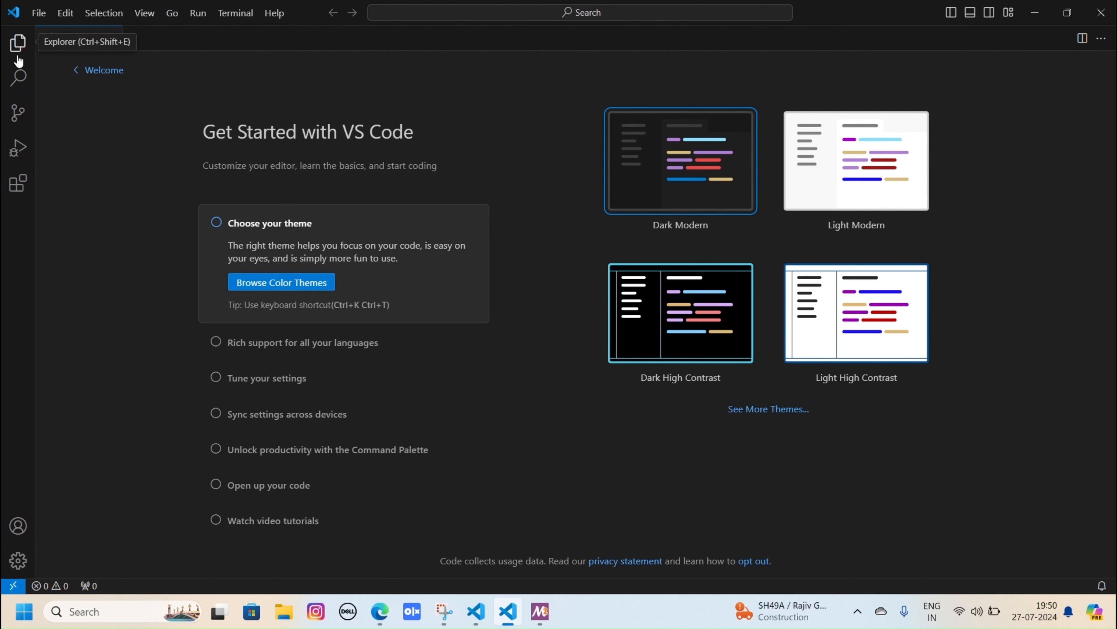
{"action": "left_click", "coordinate": [22, 189]}
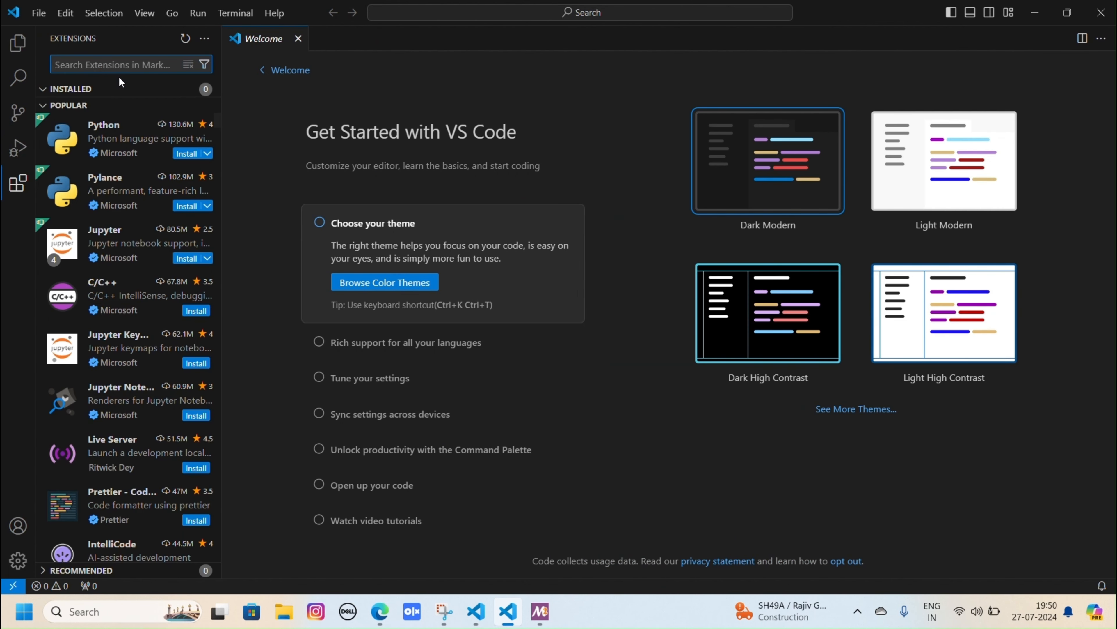
{"action": "type", "text": "c++"}
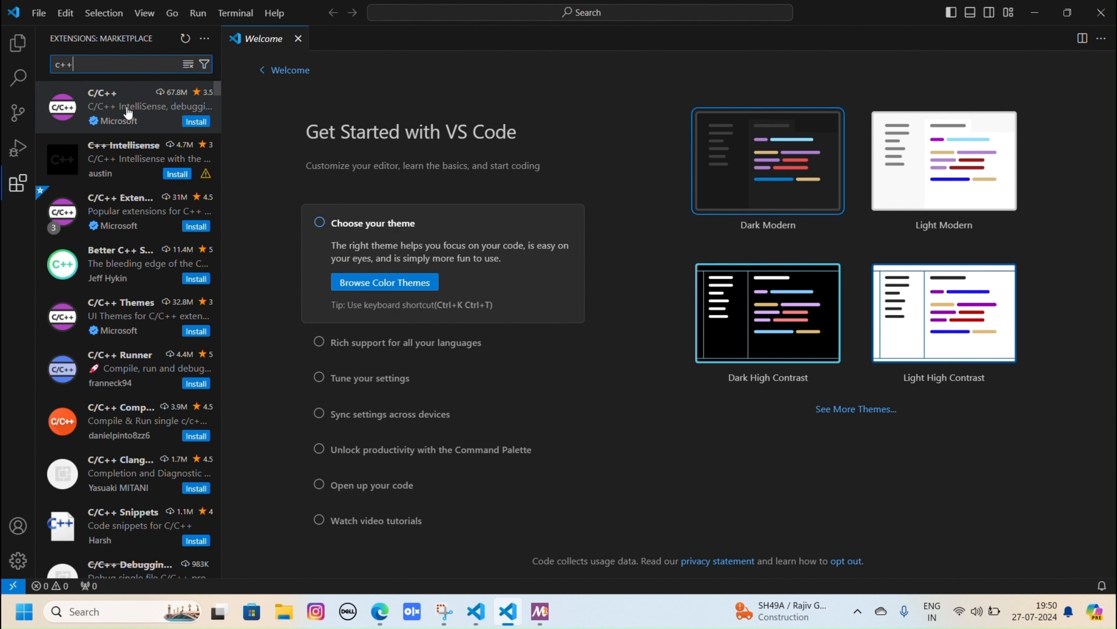
{"action": "left_click", "coordinate": [125, 106]}
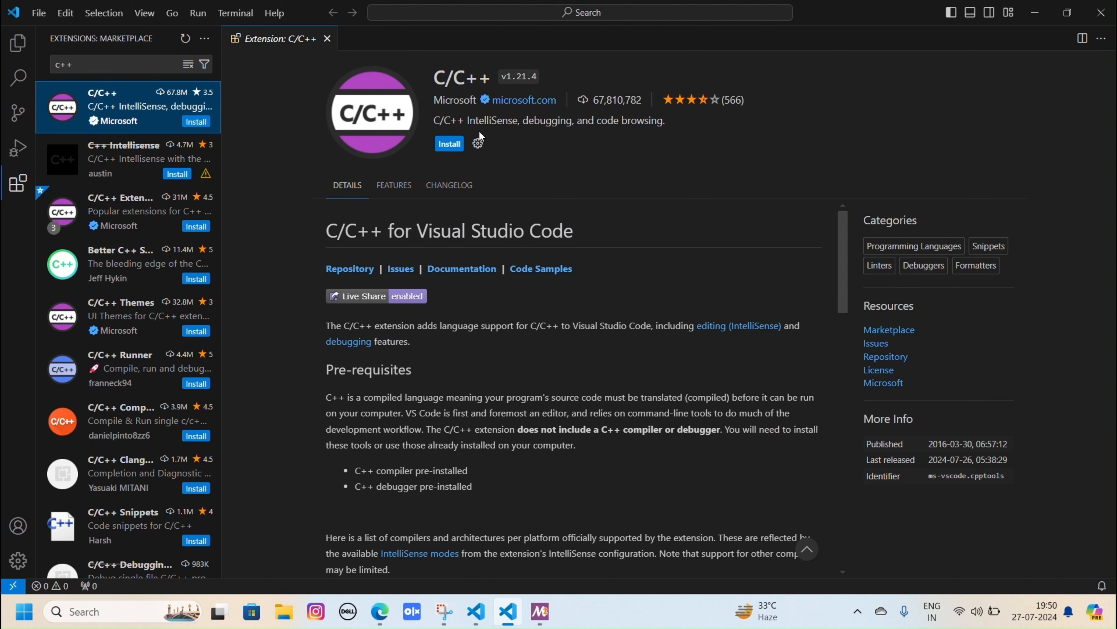
{"action": "left_click", "coordinate": [450, 144]}
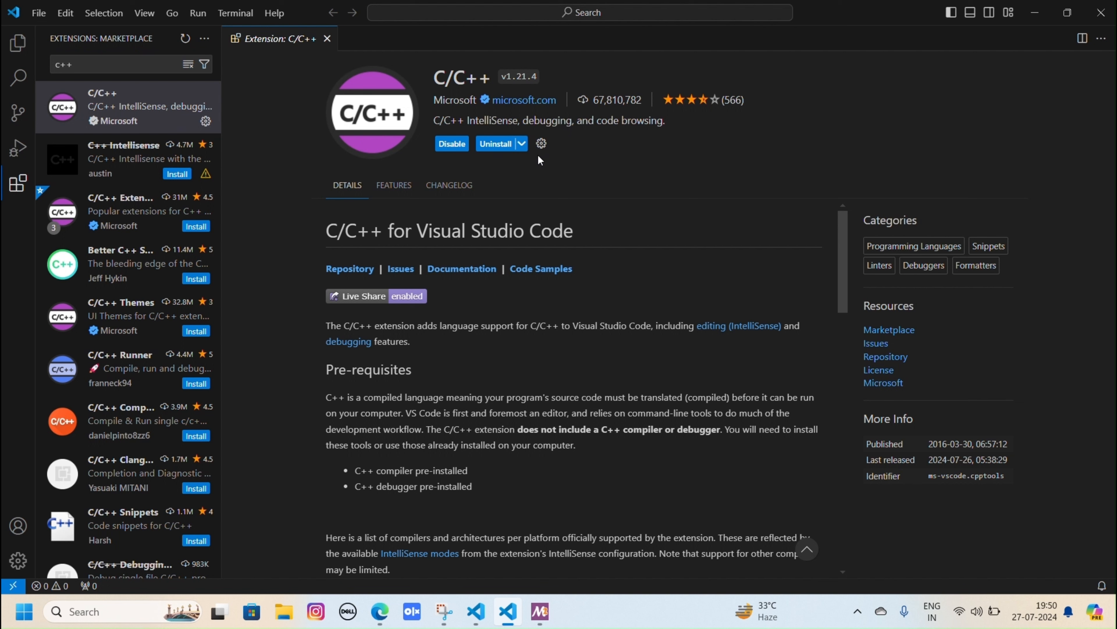
- Search the extensions for "code runn", install Code Runner and close its details page
{"action": "left_click", "coordinate": [145, 64]}
{"action": "key", "text": "BackSpace"}
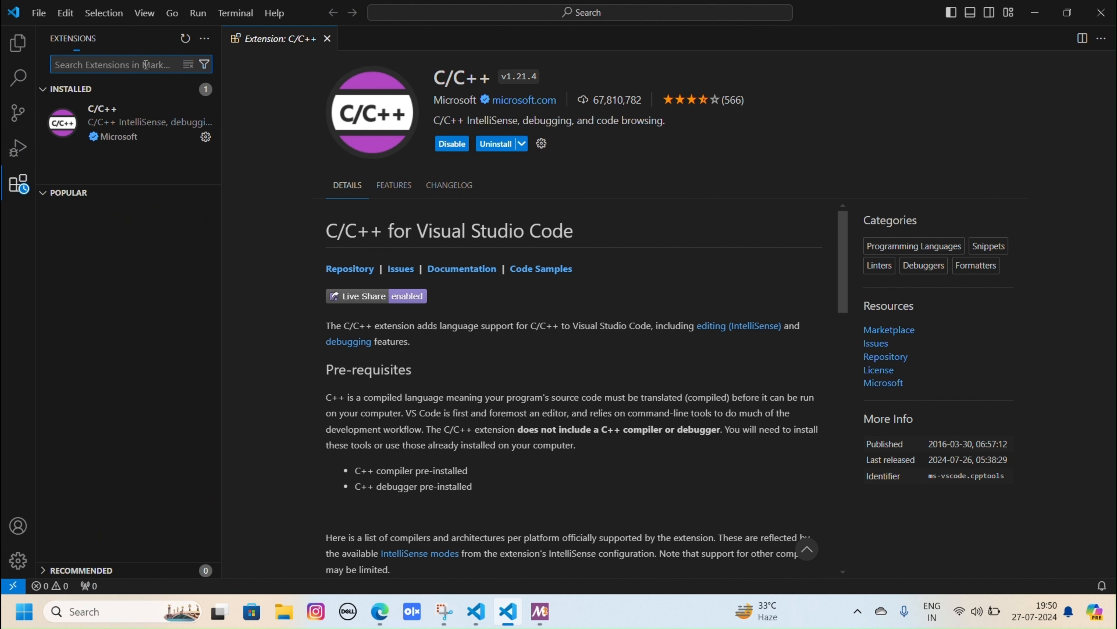
{"action": "type", "text": "code r"}
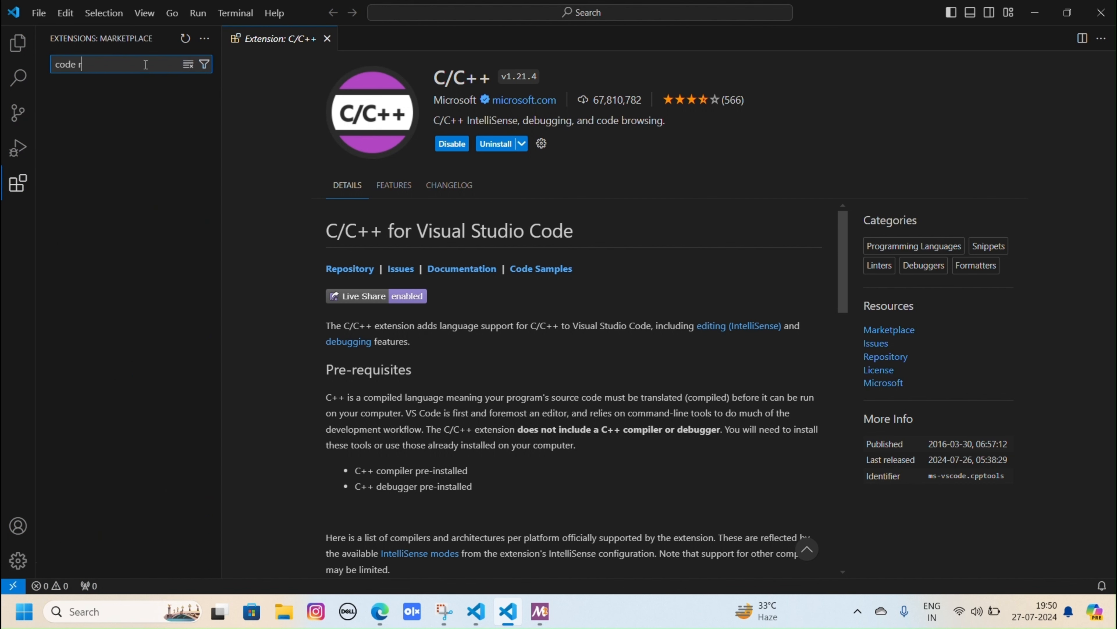
{"action": "type", "text": "unn"}
{"action": "left_click", "coordinate": [106, 117]}
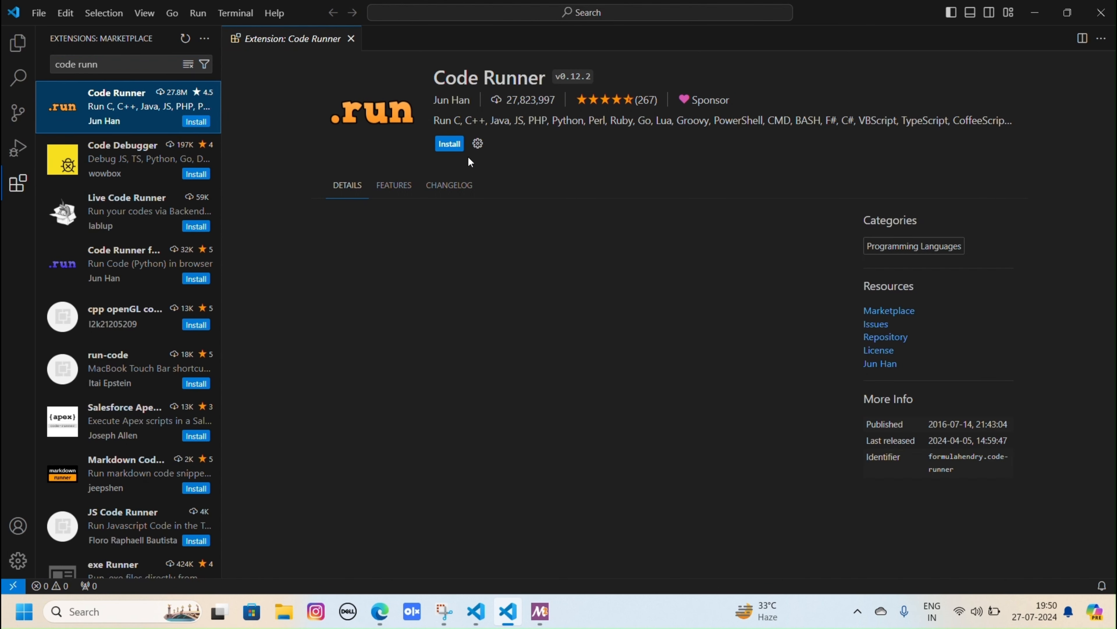
{"action": "left_click", "coordinate": [441, 145]}
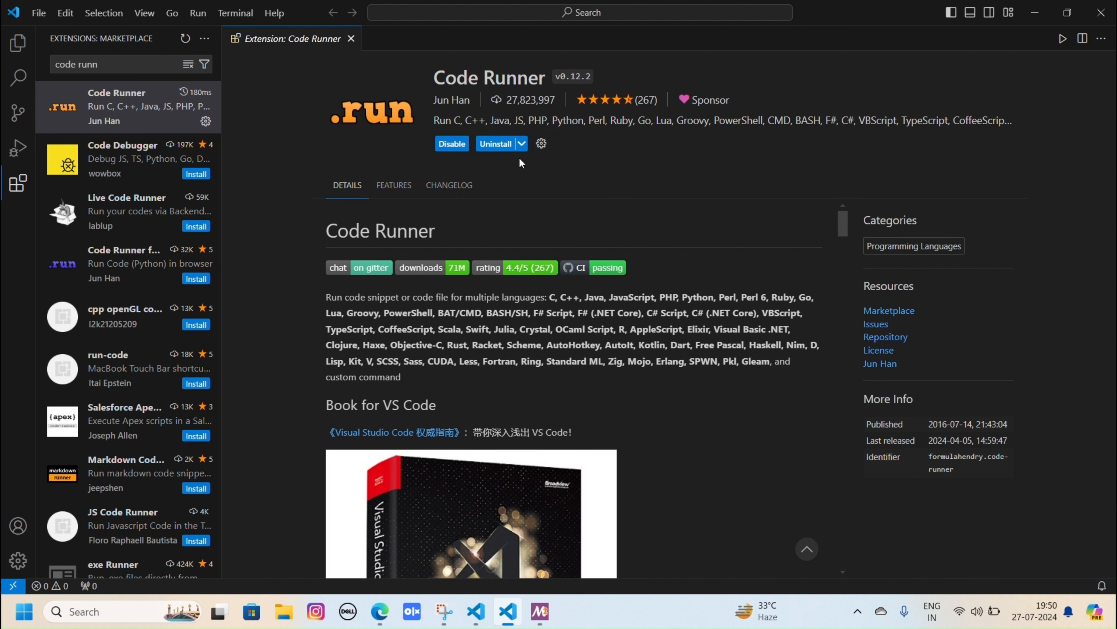
{"action": "left_click", "coordinate": [351, 39]}
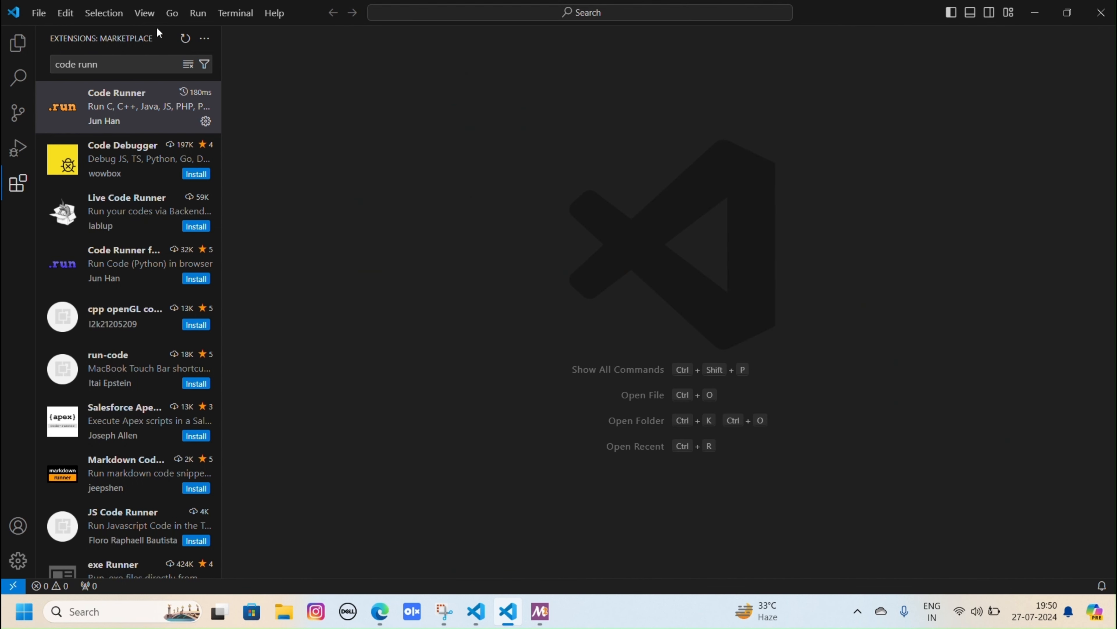
- Create a folder named "CppTutorials" in the user's home directory and open it as the project folder
{"action": "left_click", "coordinate": [17, 49]}
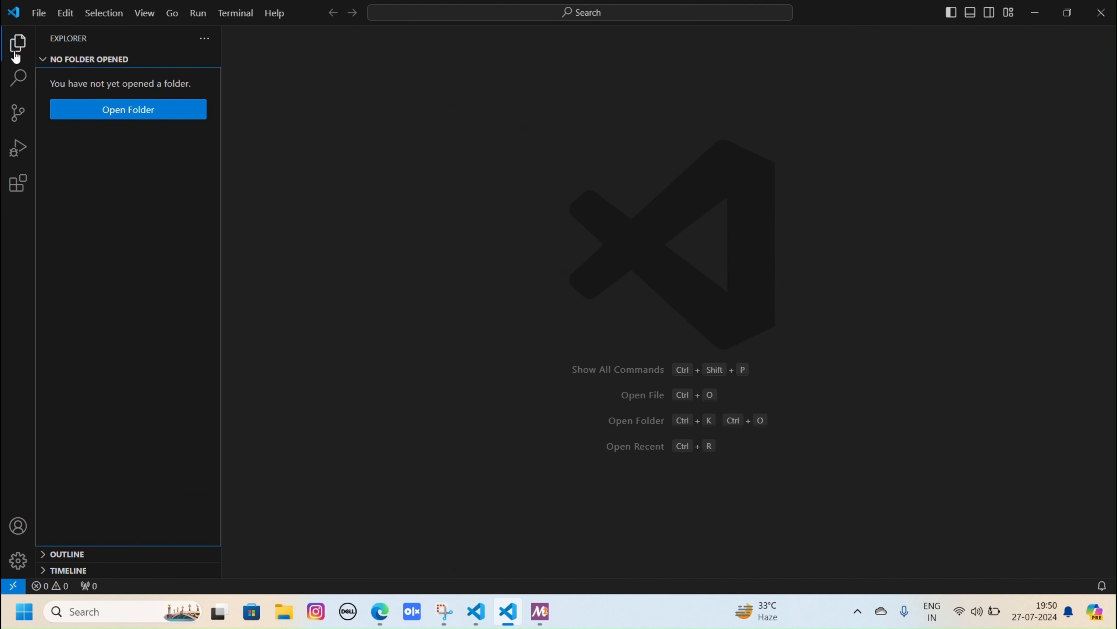
{"action": "left_click", "coordinate": [147, 119]}
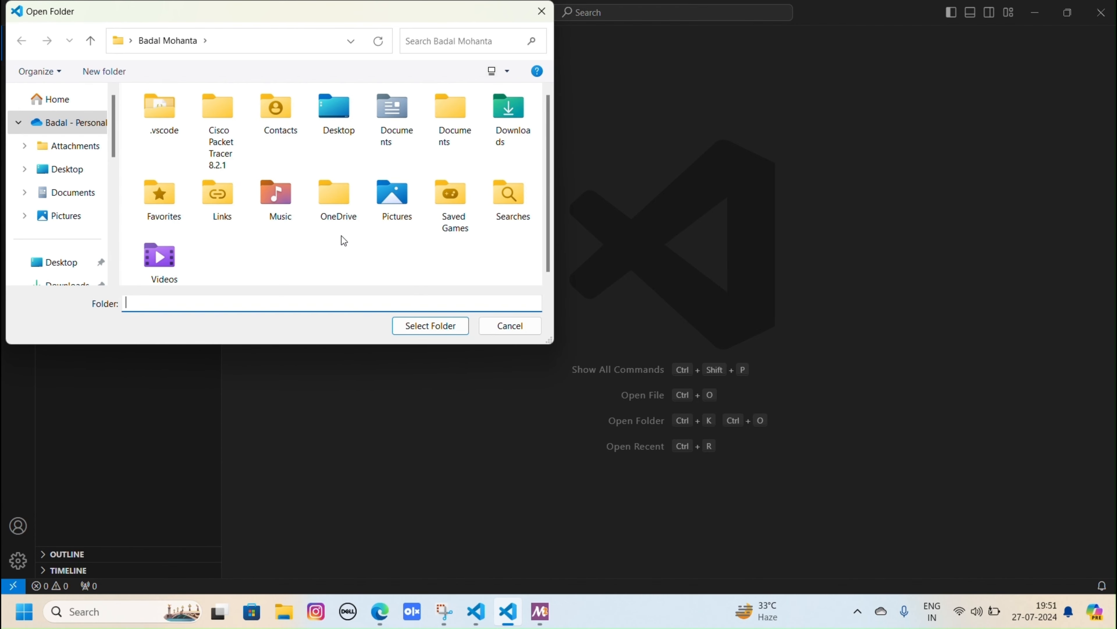
{"action": "right_click", "coordinate": [342, 236]}
{"action": "mouse_move", "coordinate": [404, 371]}
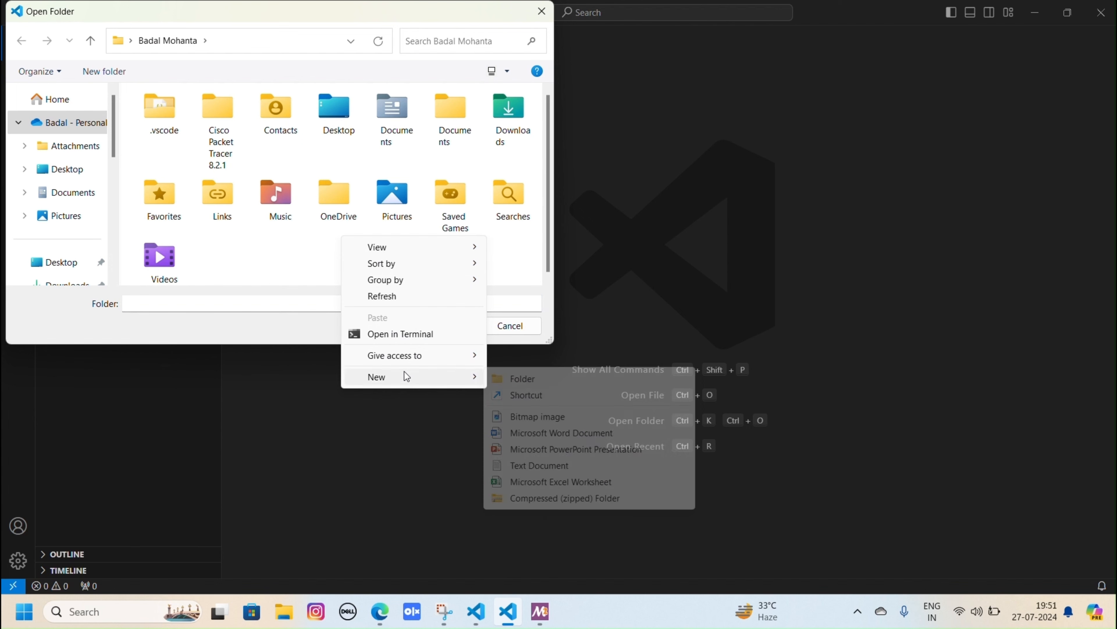
{"action": "left_click", "coordinate": [520, 378]}
{"action": "type", "text": "C"}
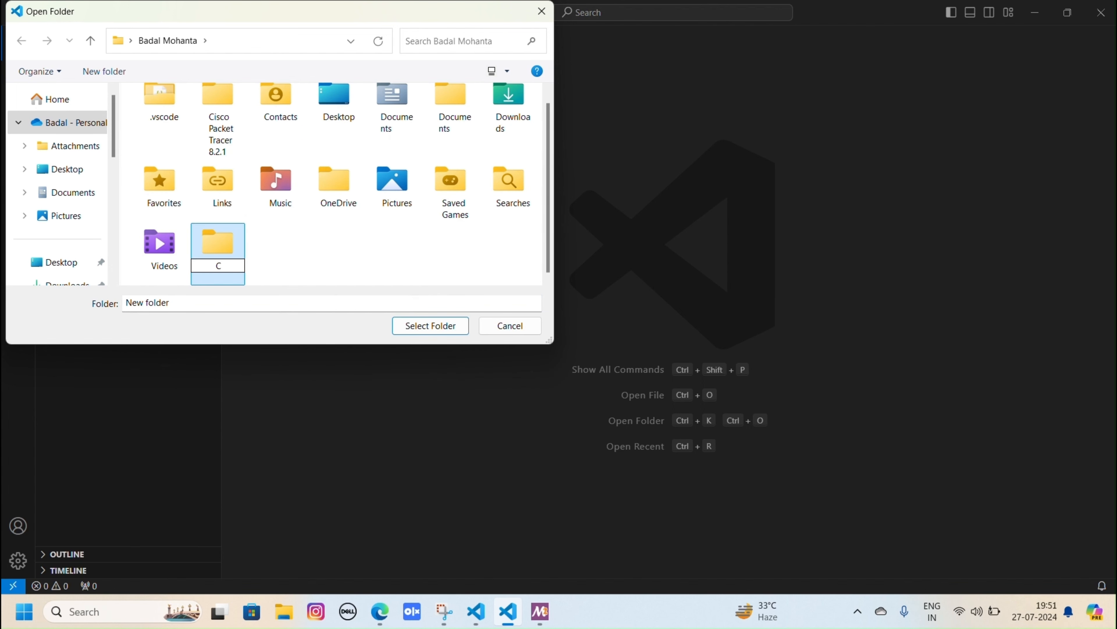
{"action": "type", "text": "ppTutorials"}
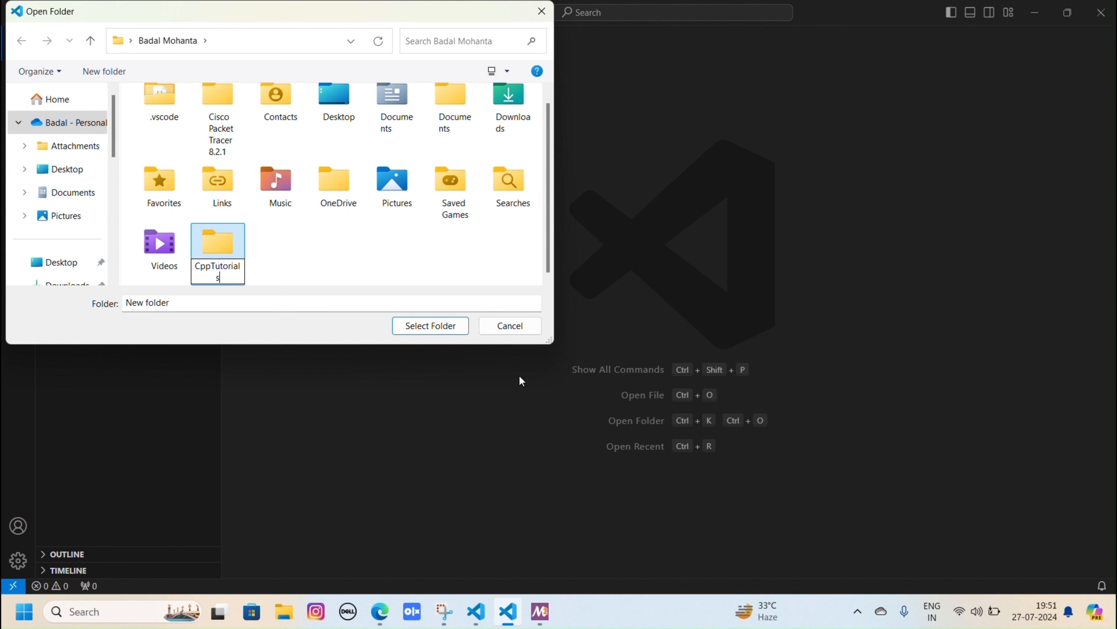
{"action": "key", "text": "Return"}
{"action": "left_click", "coordinate": [430, 325]}
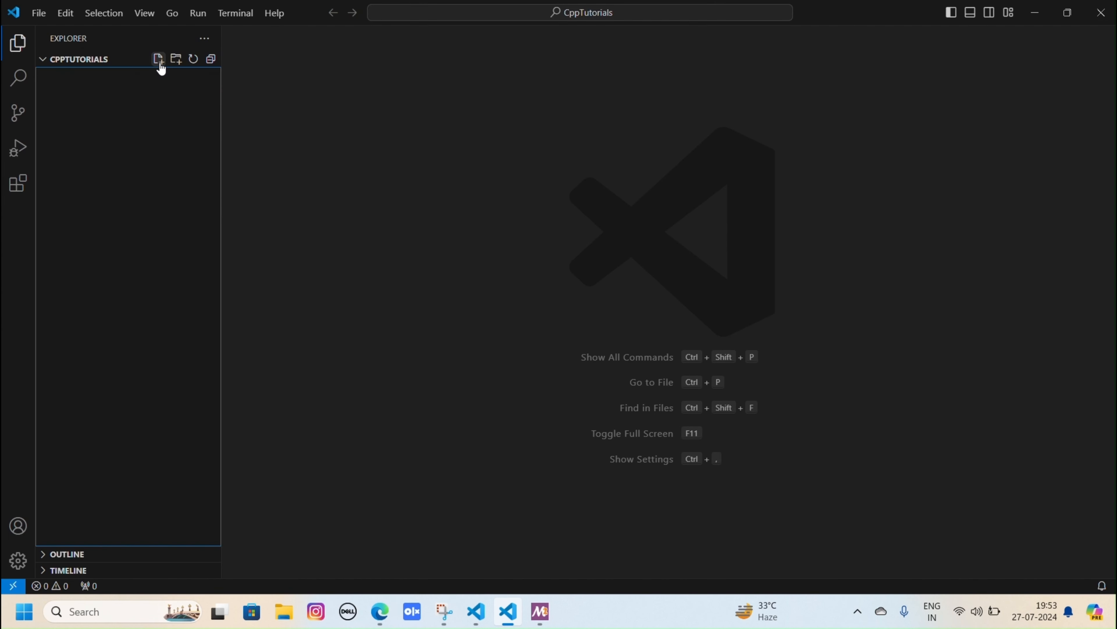
- Add a new file named "hello.cpp" to the CppTutorials folder
{"action": "left_click", "coordinate": [158, 60]}
{"action": "type", "text": "hello.cpp"}
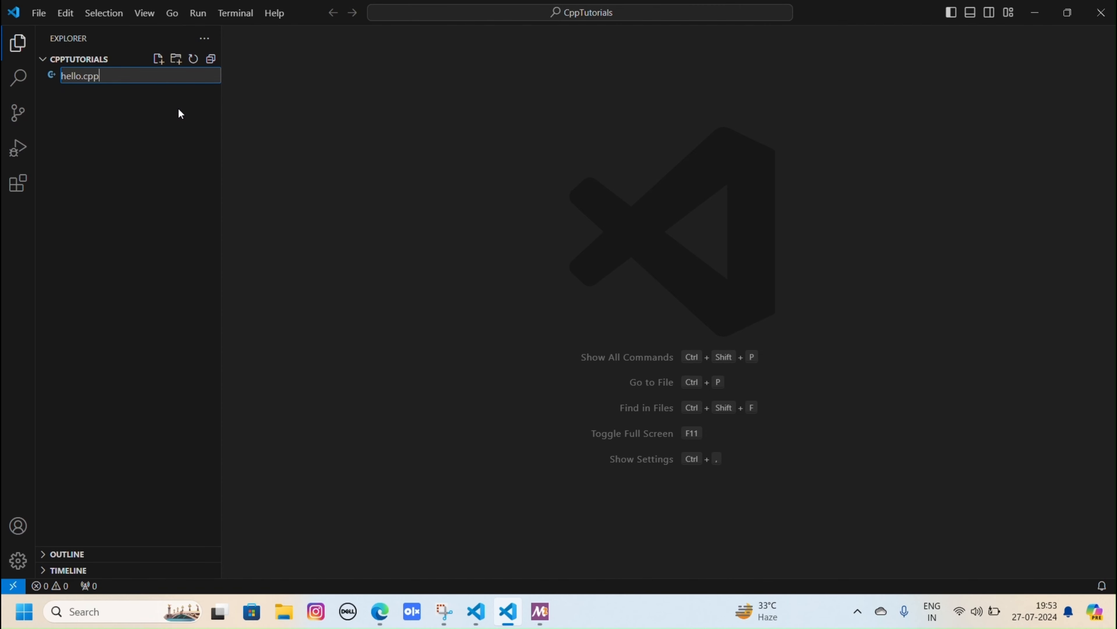
{"action": "key", "text": "Return"}
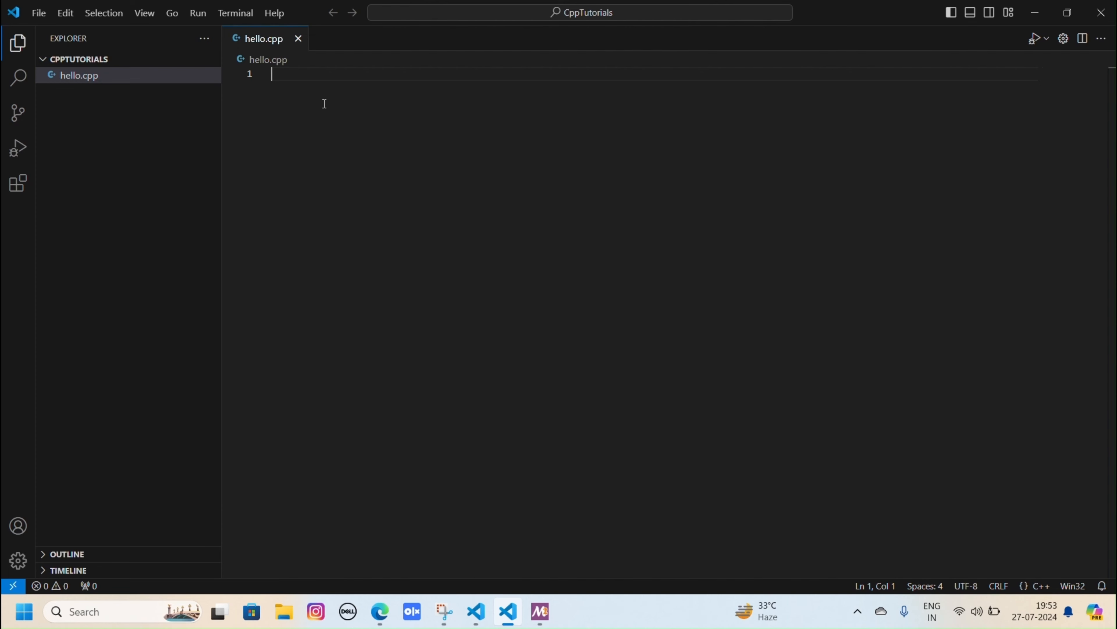
- Begin hello.cpp with "#include<iostream>", a blank line and "using namespace std;"
{"action": "type", "text": "#include"}
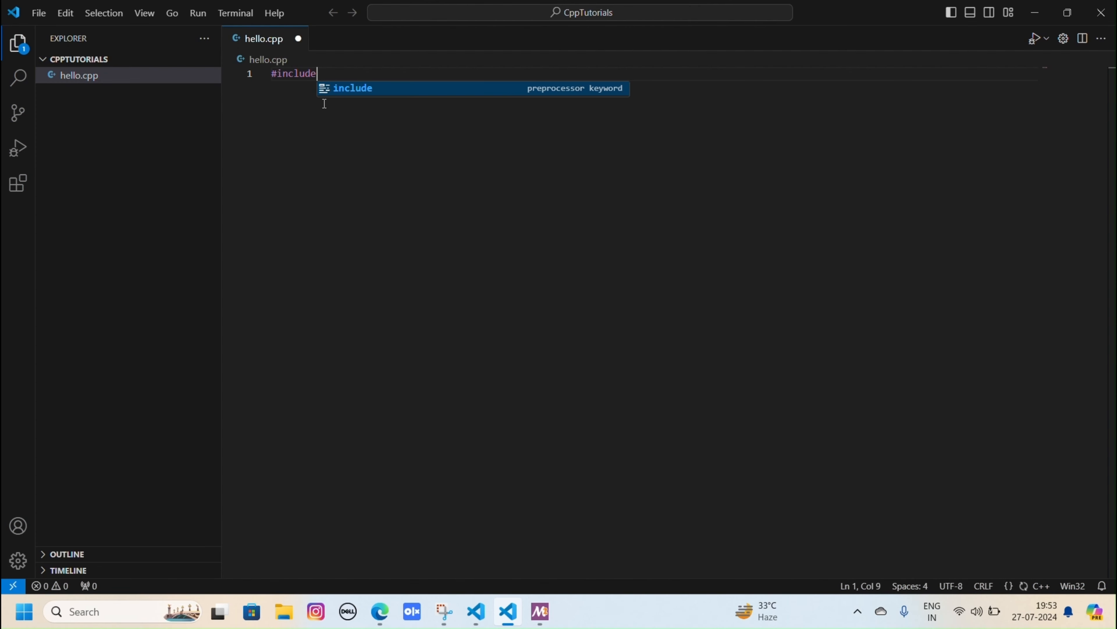
{"action": "type", "text": "<iostre"}
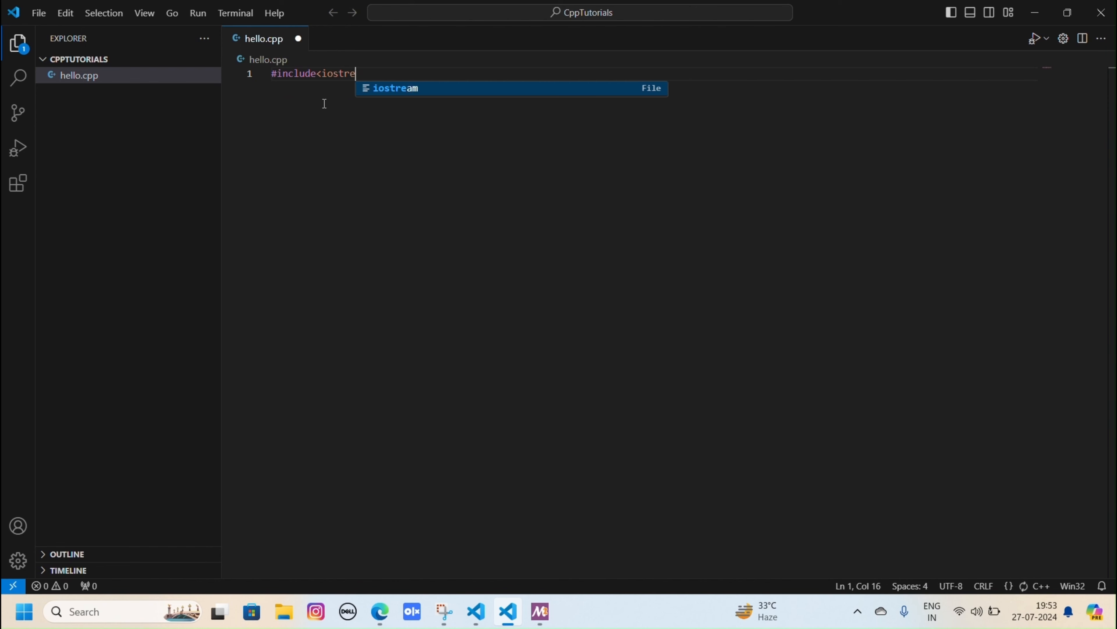
{"action": "type", "text": "am>"}
{"action": "key", "text": "Return"}
{"action": "key", "text": "Return"}
{"action": "type", "text": "using na"}
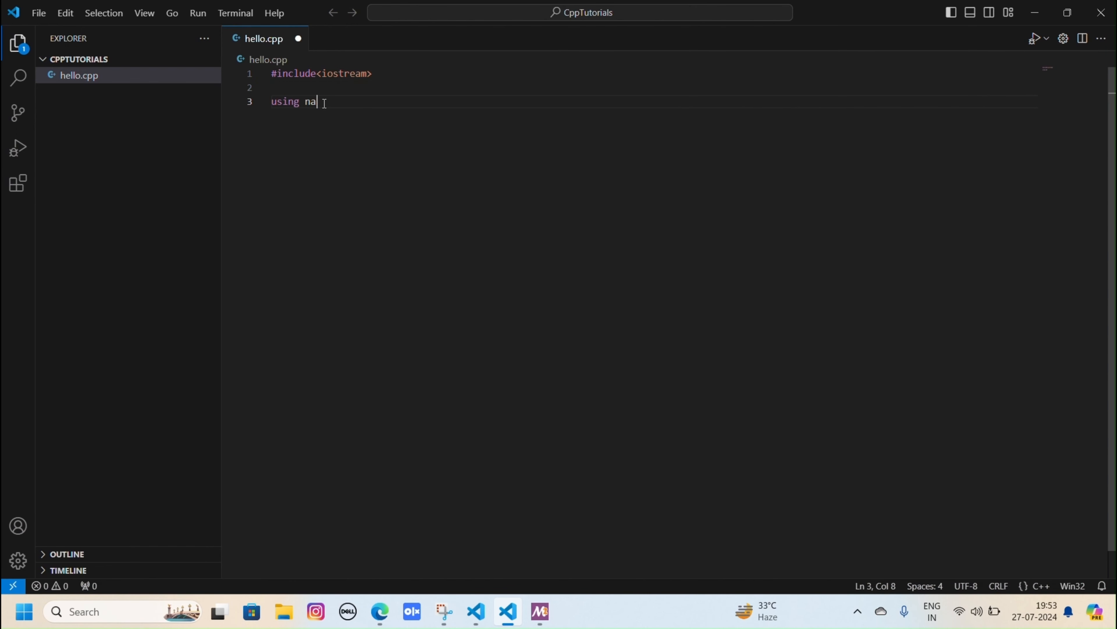
{"action": "type", "text": "mespace std;"}
{"action": "key", "text": "Return"}
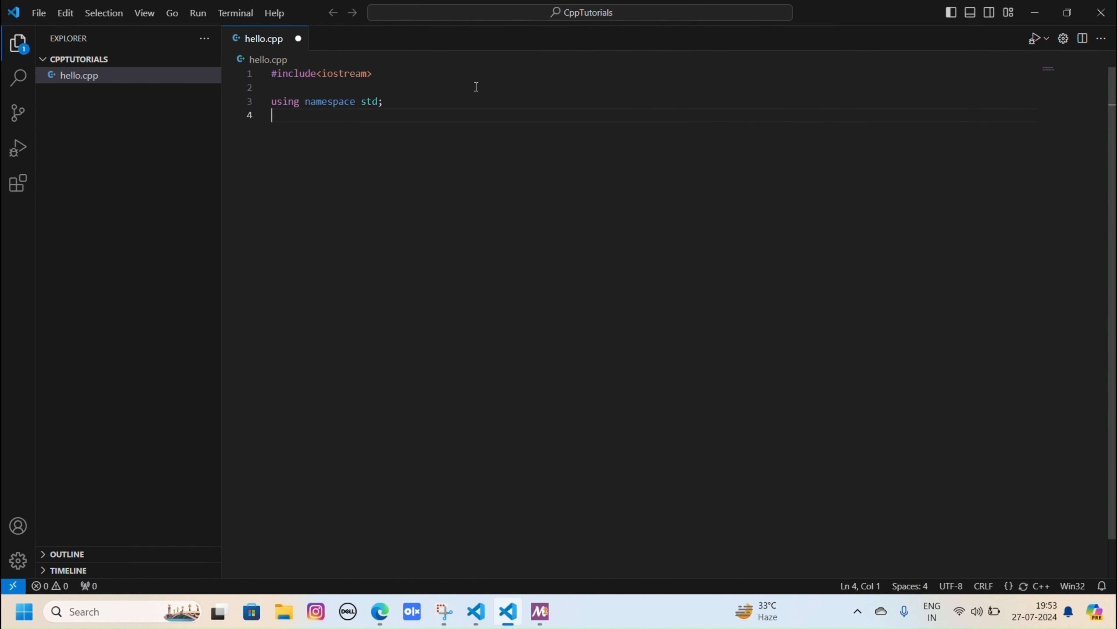
- Write an "int main()" function containing cout<<"Hello world"; and "return 0;" below the namespace line
{"action": "type", "text": "int main(){"}
{"action": "key", "text": "Return"}
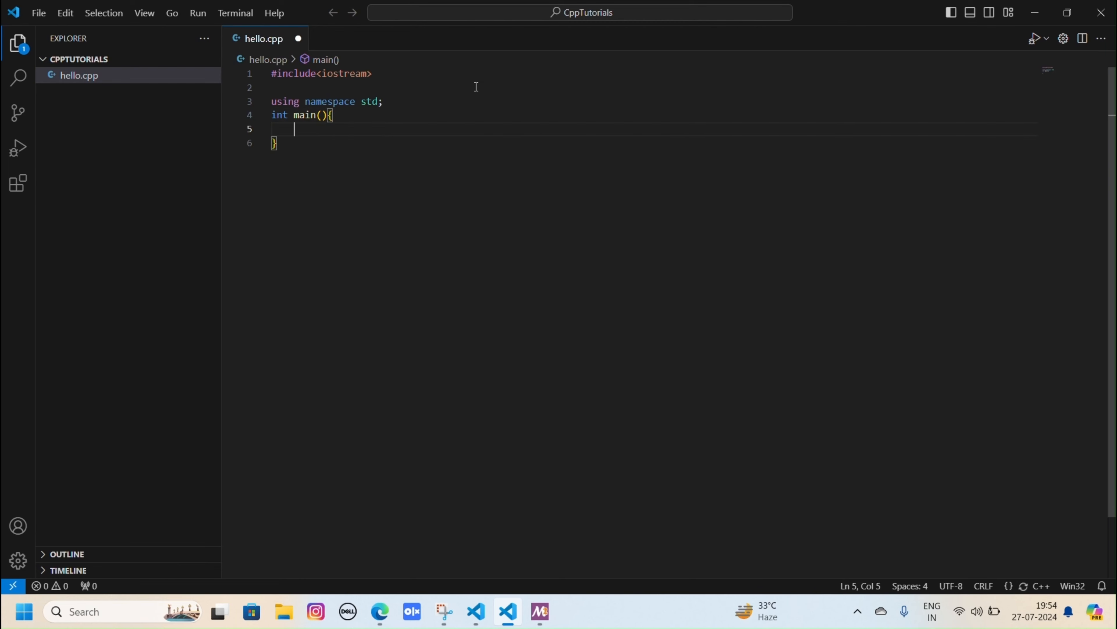
{"action": "key", "text": "Return"}
{"action": "type", "text": "cout<<\"H"}
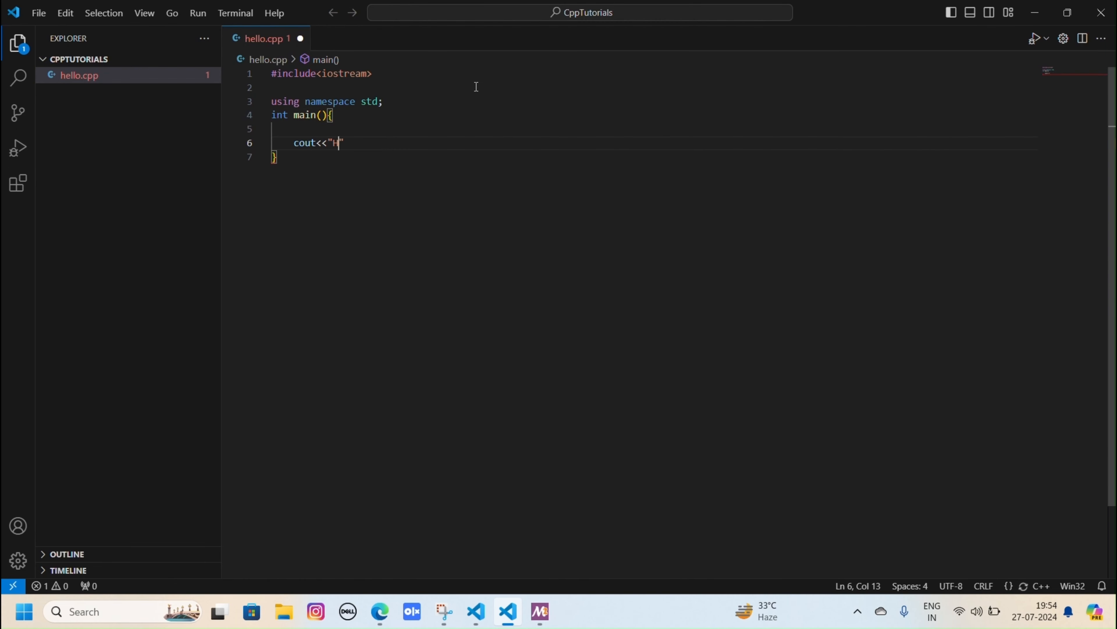
{"action": "type", "text": "ello world\";"}
{"action": "key", "text": "Return"}
{"action": "type", "text": "return"}
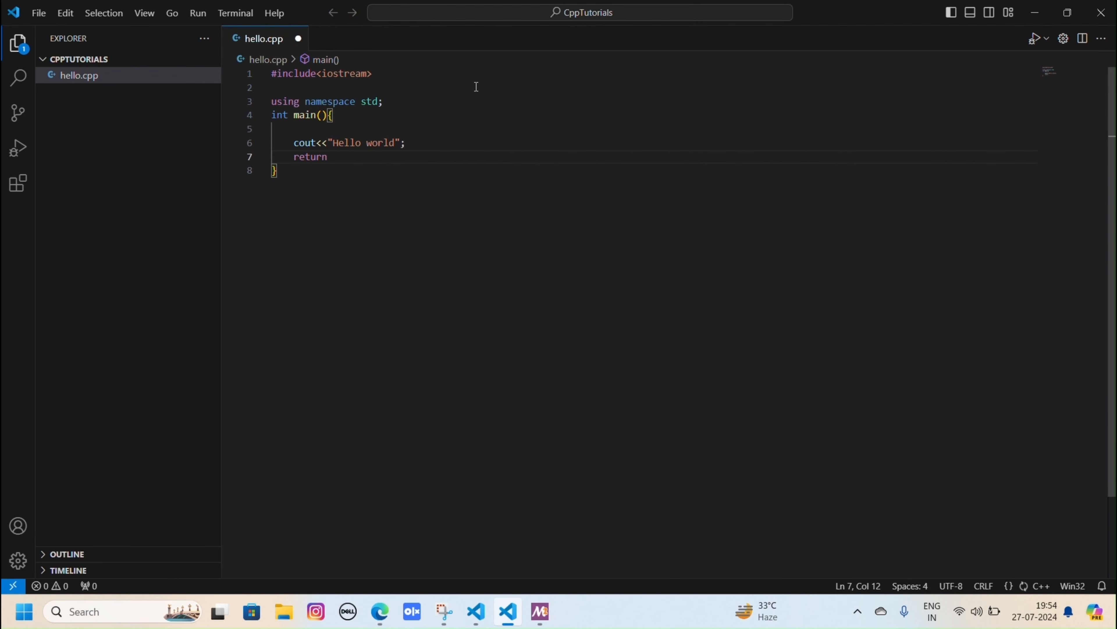
{"action": "type", "text": " 0;"}
{"action": "key", "text": "Return"}
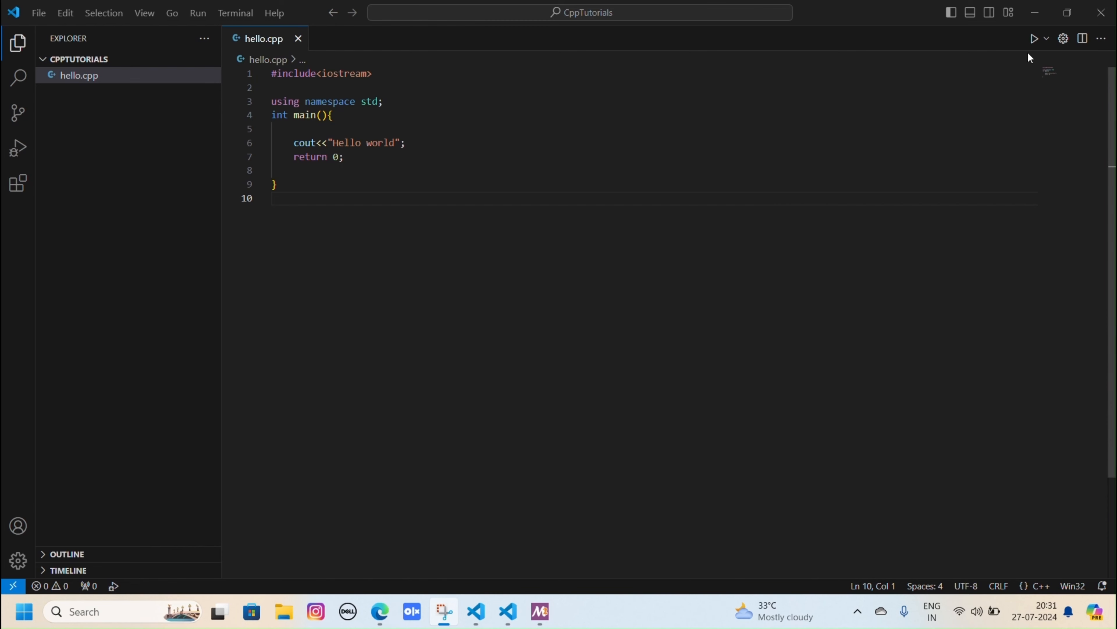
- Run hello.cpp with the "C/C++: g++.exe build and debug active file" configuration, and close the terminal after checking the program's output
{"action": "left_click", "coordinate": [1034, 39]}
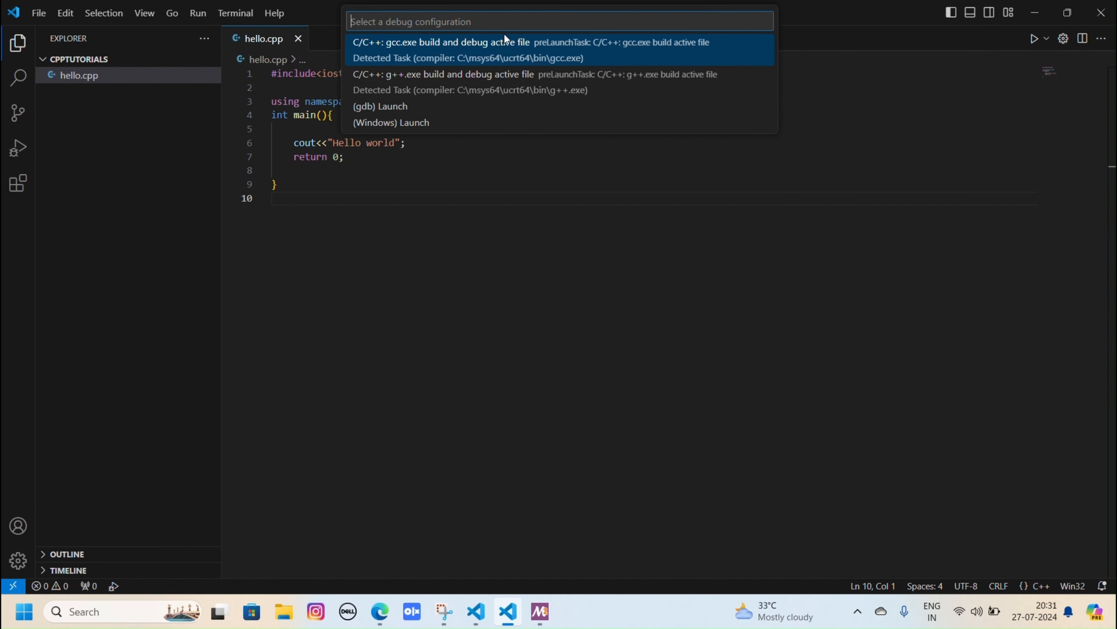
{"action": "left_click", "coordinate": [401, 79]}
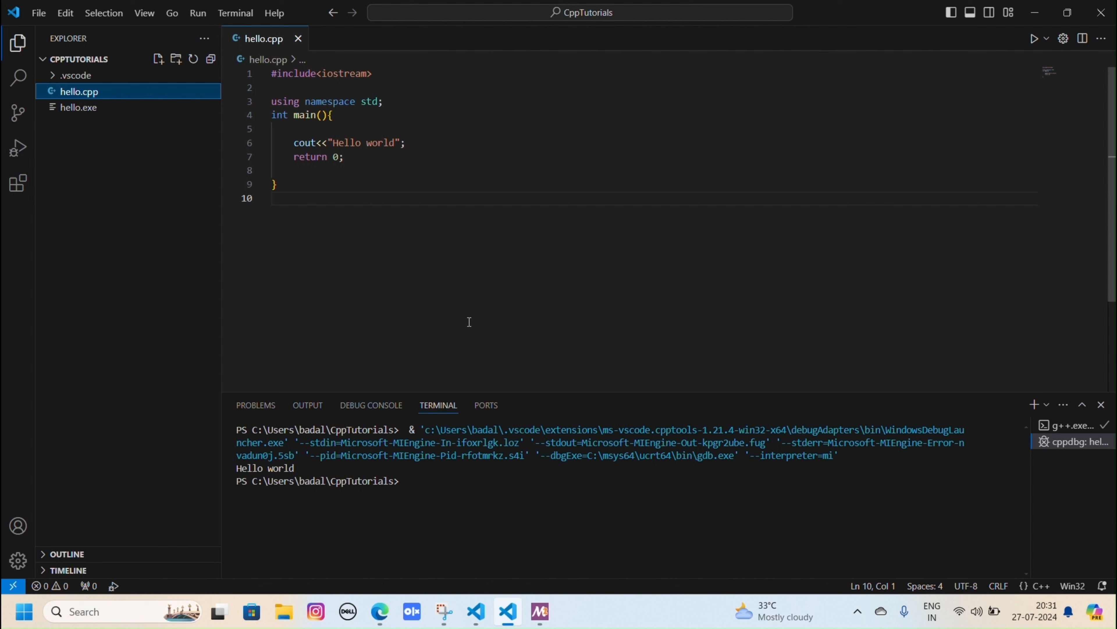
{"action": "left_click_drag", "start_coordinate": [488, 456], "coordinate": [489, 466]}
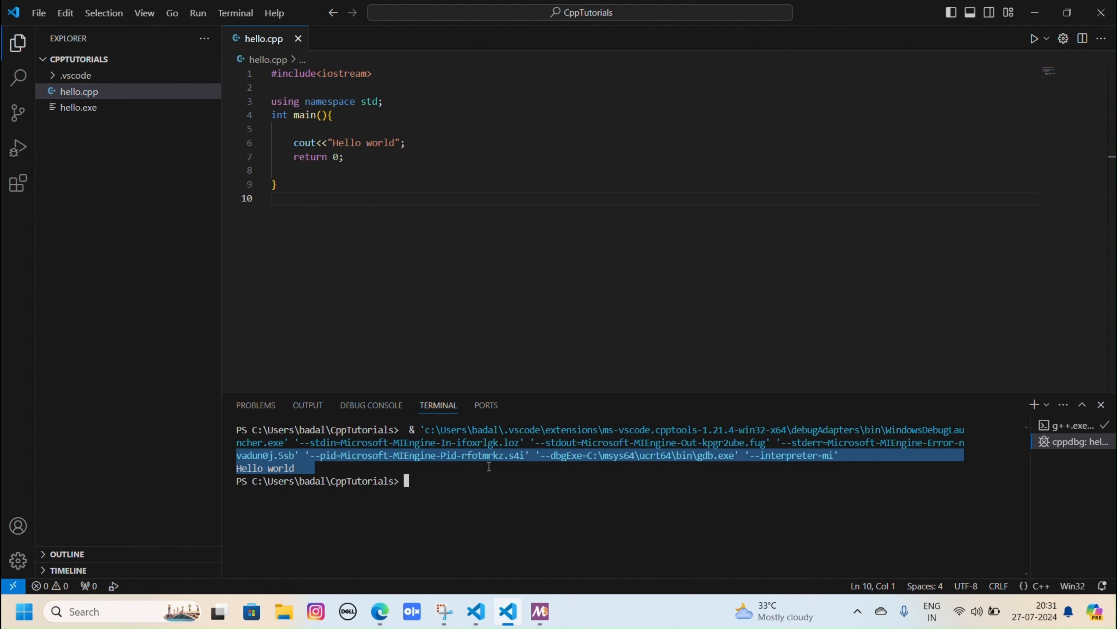
{"action": "left_click", "coordinate": [493, 477]}
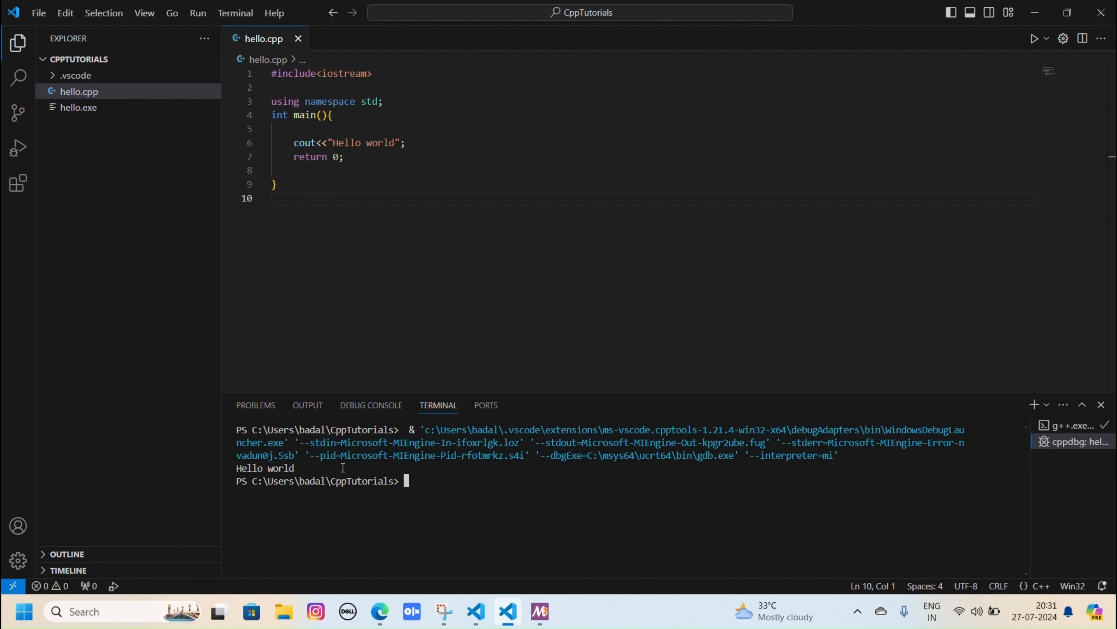
{"action": "left_click_drag", "start_coordinate": [343, 467], "coordinate": [262, 472]}
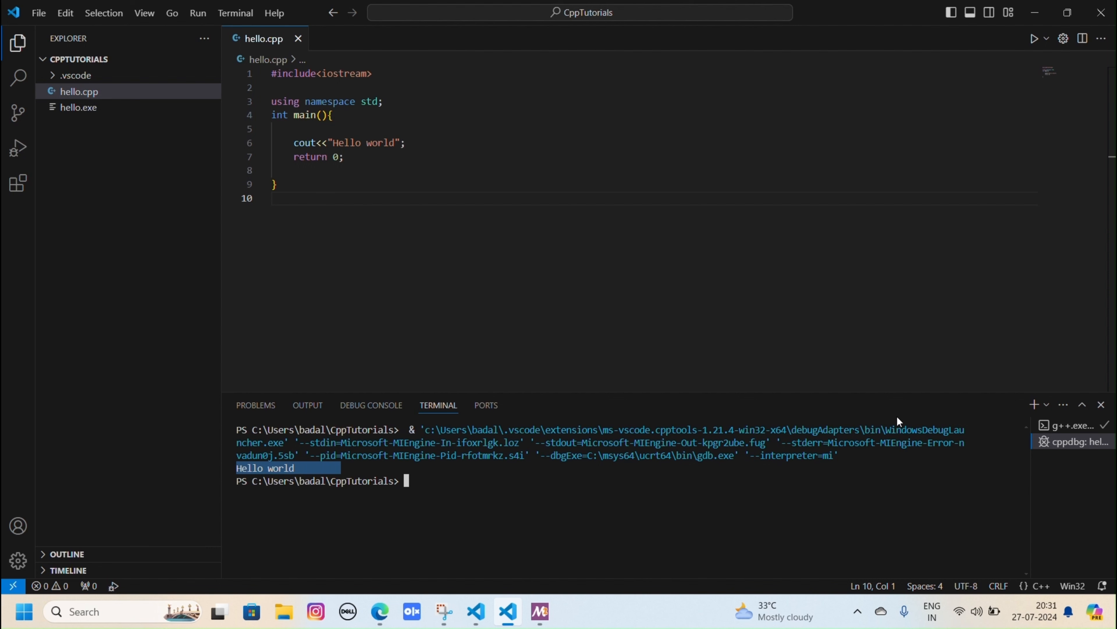
{"action": "left_click", "coordinate": [1100, 404]}
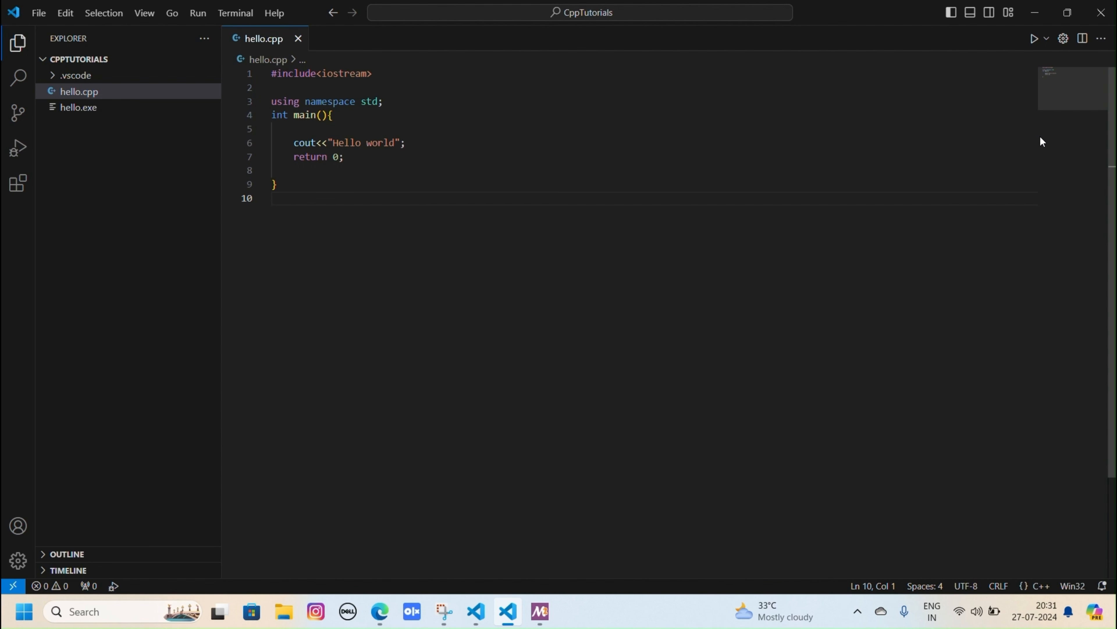